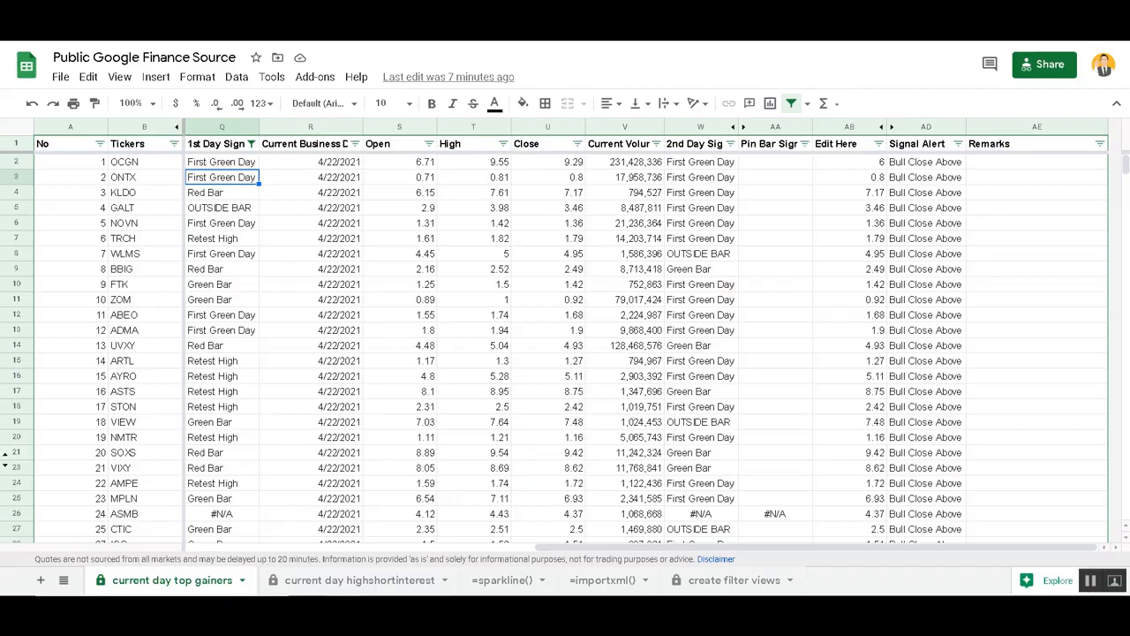
Examine OCGN's 2nd day signal, current volume and current business date, checking the date against the system calendar.
click(707, 167)
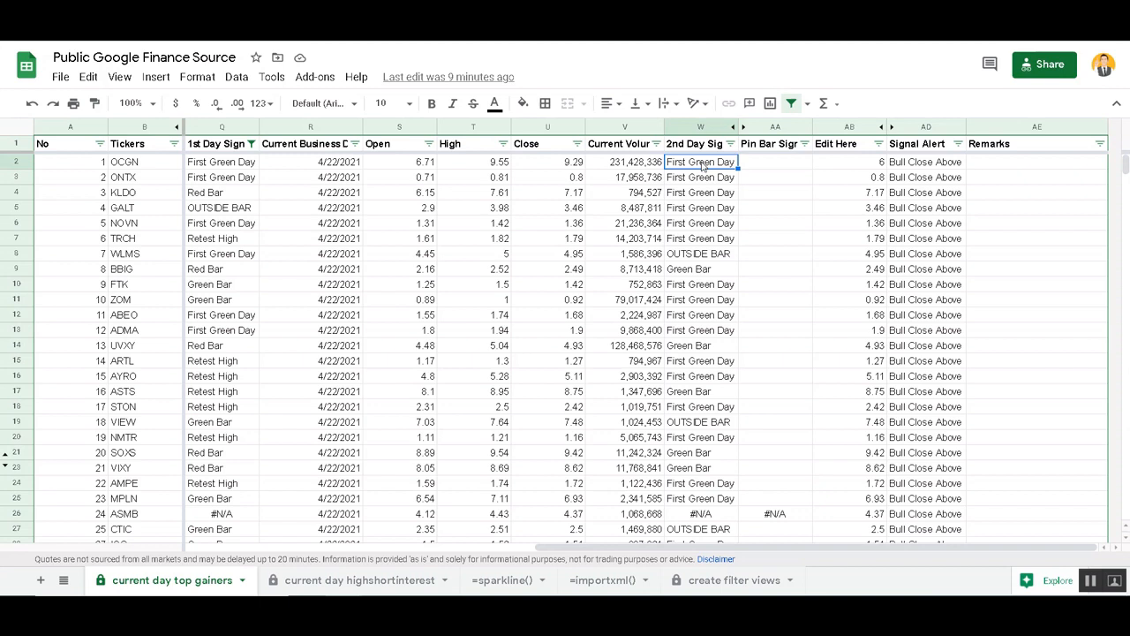
click(615, 166)
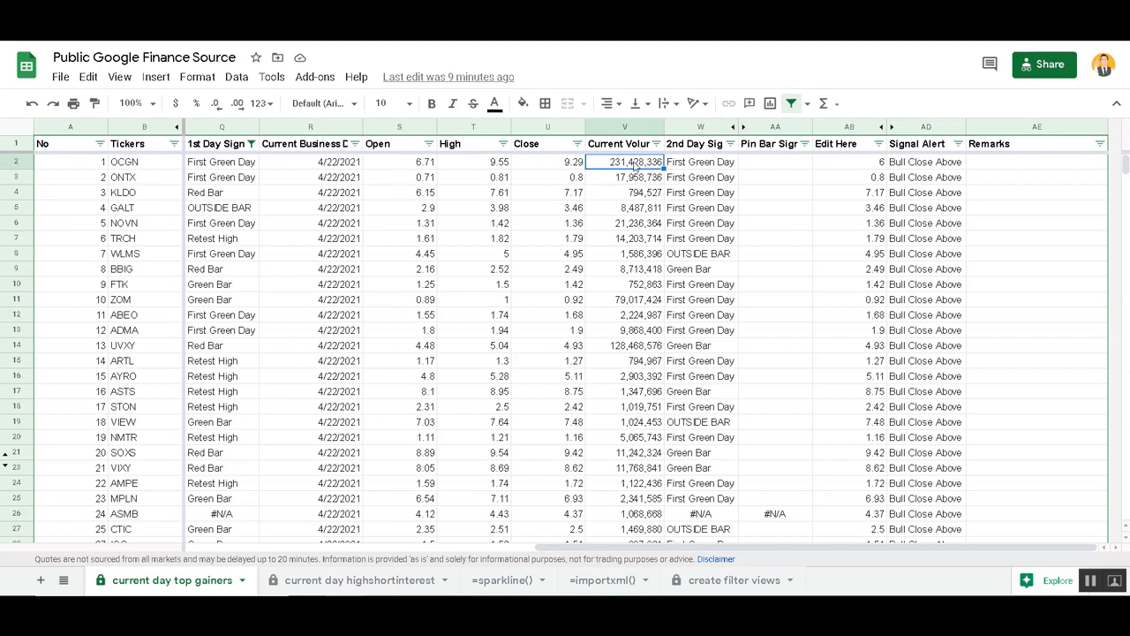
click(344, 164)
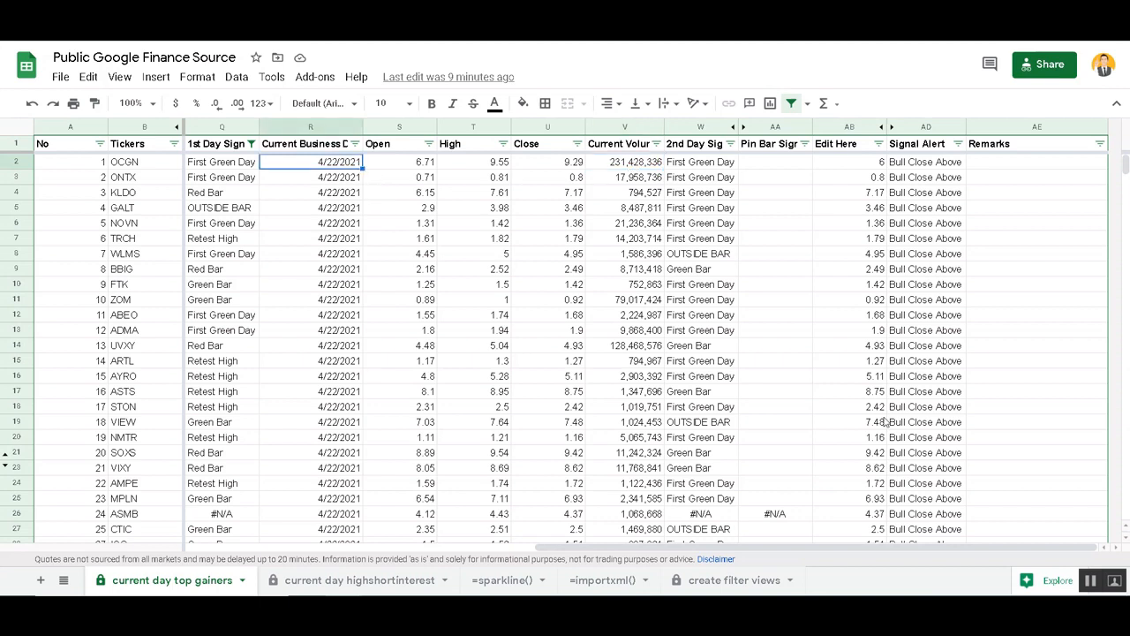
click(1060, 611)
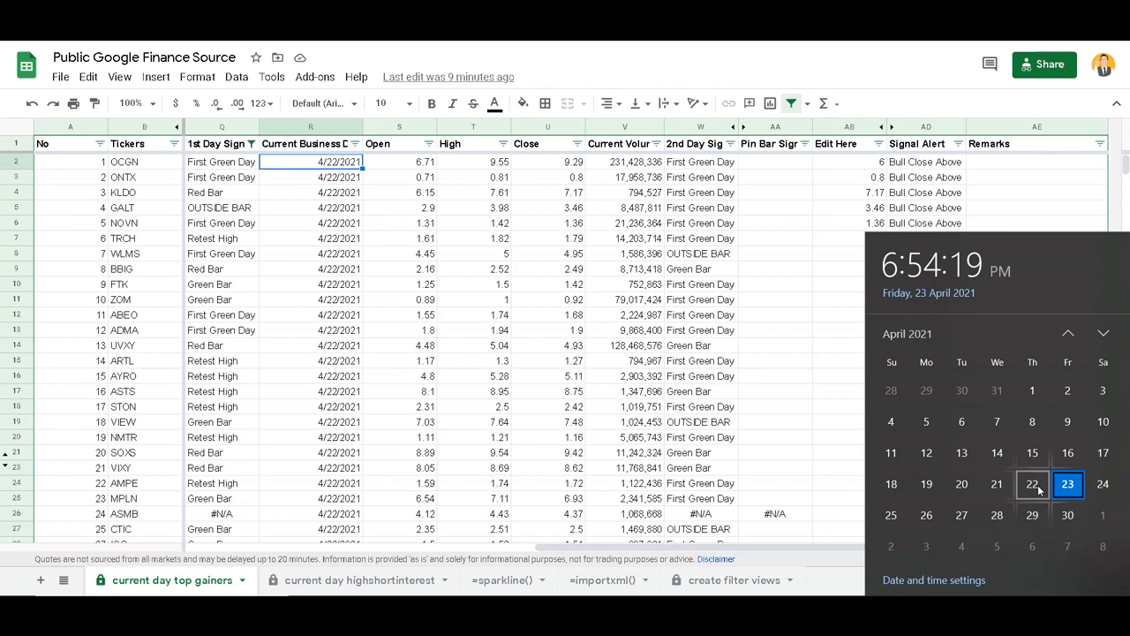
click(660, 241)
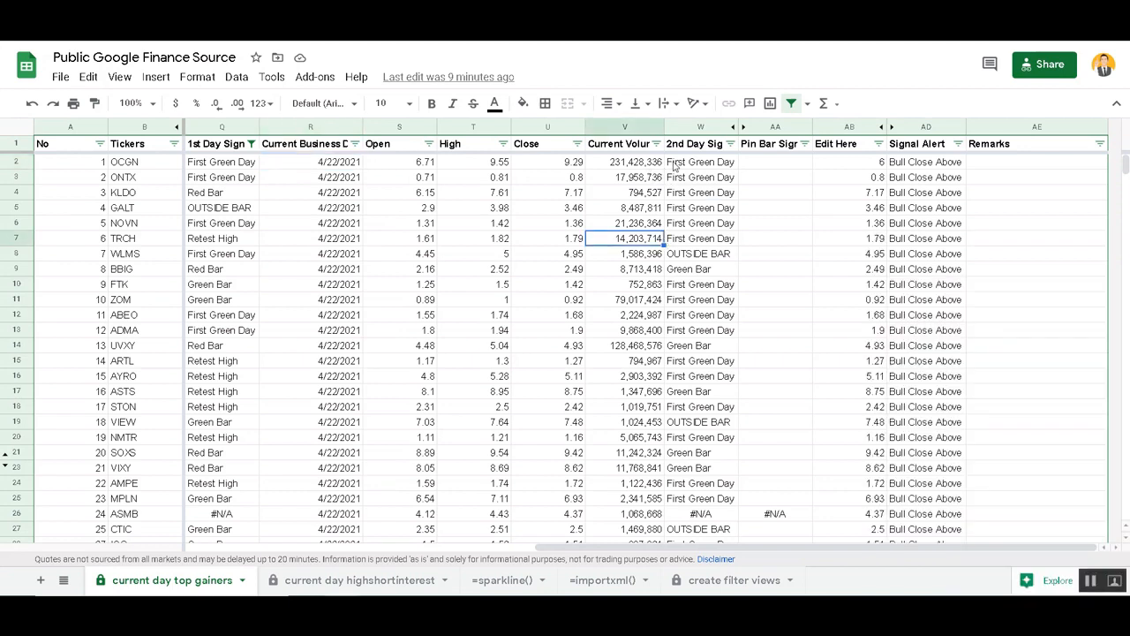
click(675, 164)
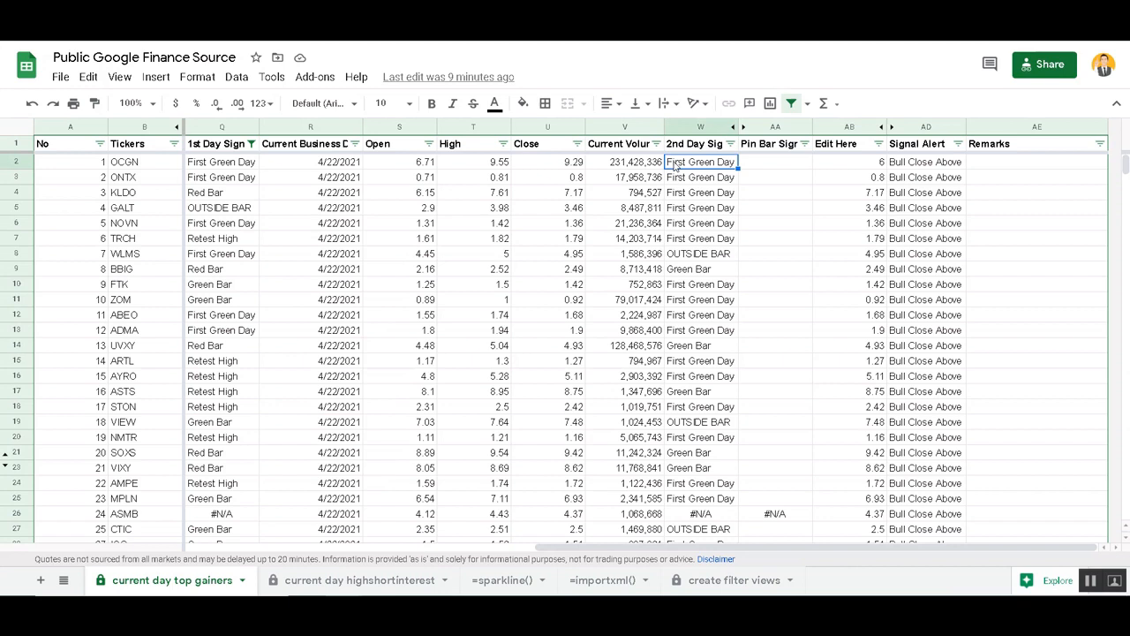
Trace OCGN's row back from the 2nd day signal through the 1st day signal to the 2nd business date.
key(Left)
key(Left)
key(Left)
key(Left)
key(Left)
key(Left)
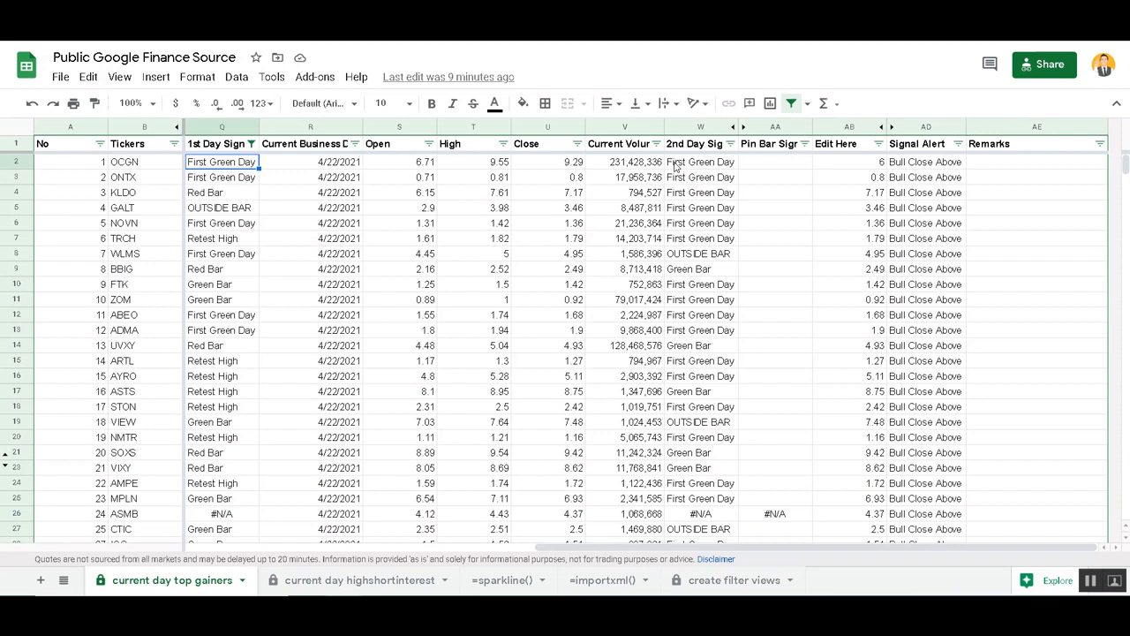
key(Left)
key(Left)
key(Left)
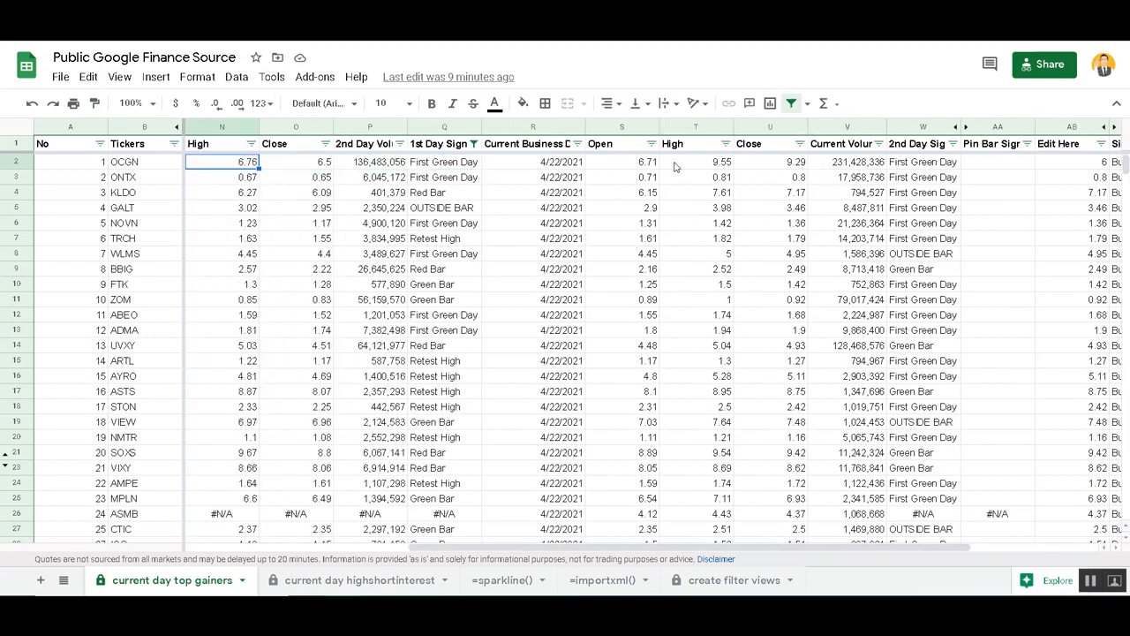
key(Left)
key(Left)
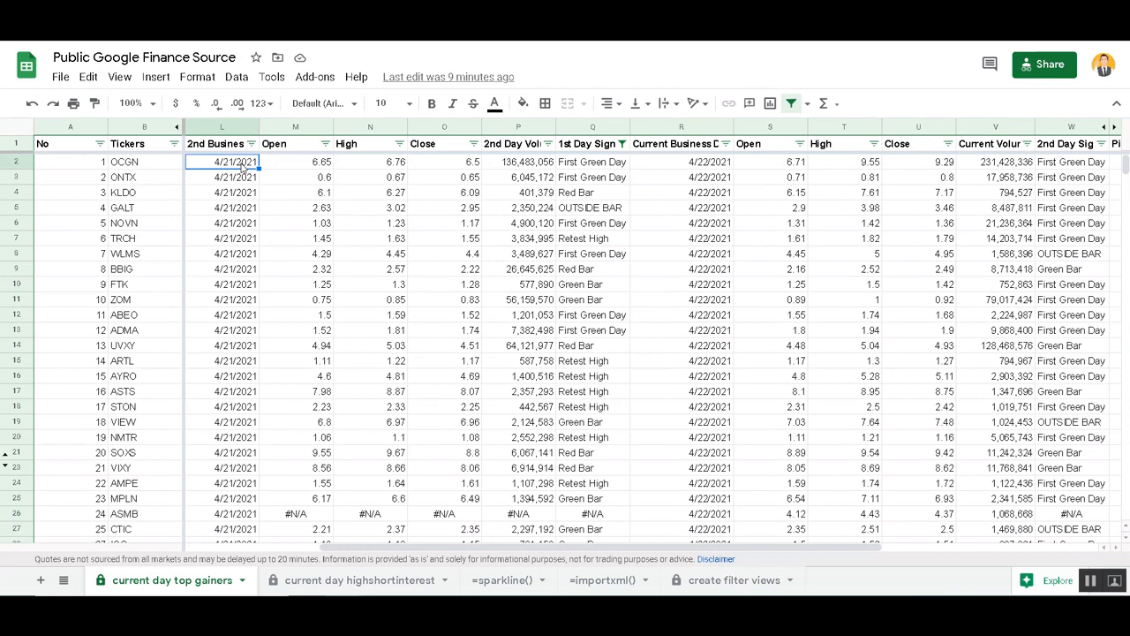
Compare OCGN's 2nd day volume with its current volume and check its pin bar signal.
click(507, 166)
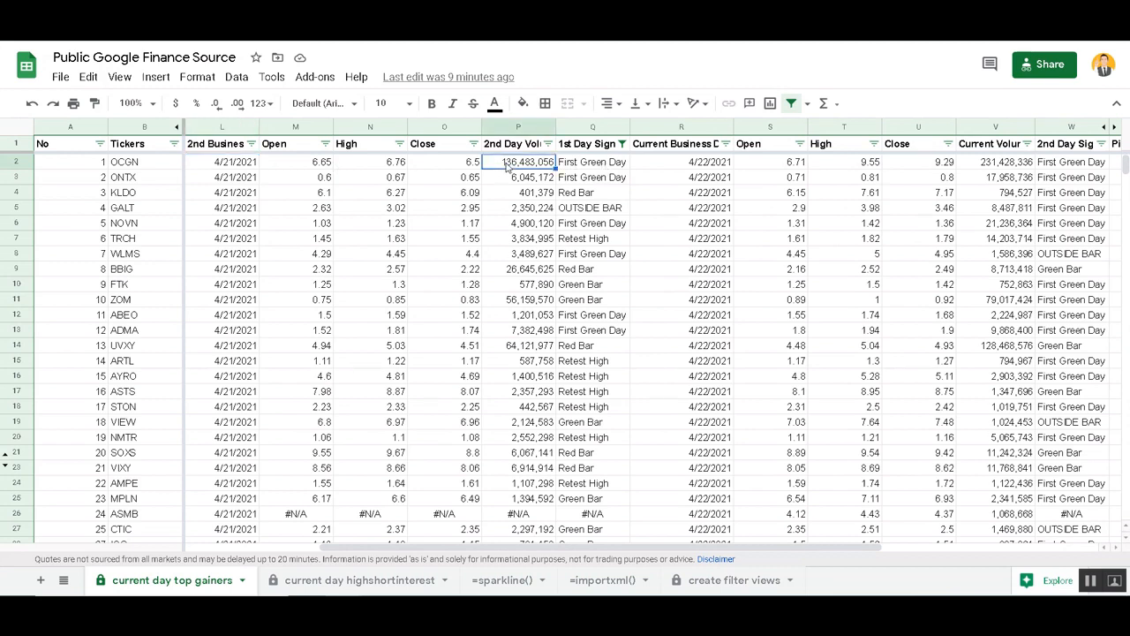
click(1005, 170)
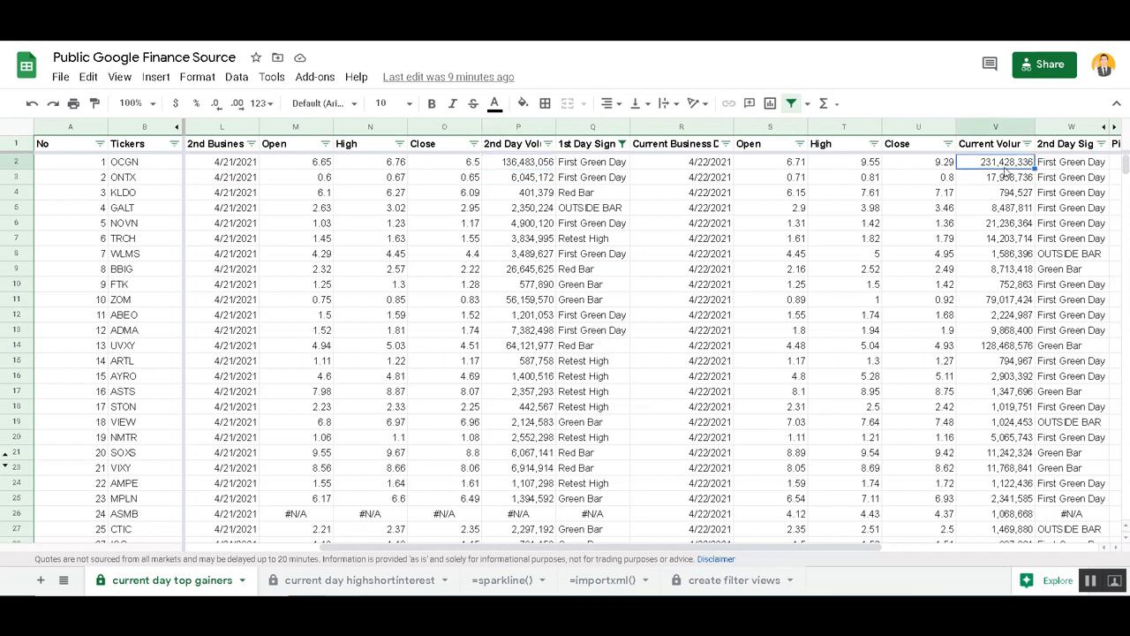
key(Right)
key(Right)
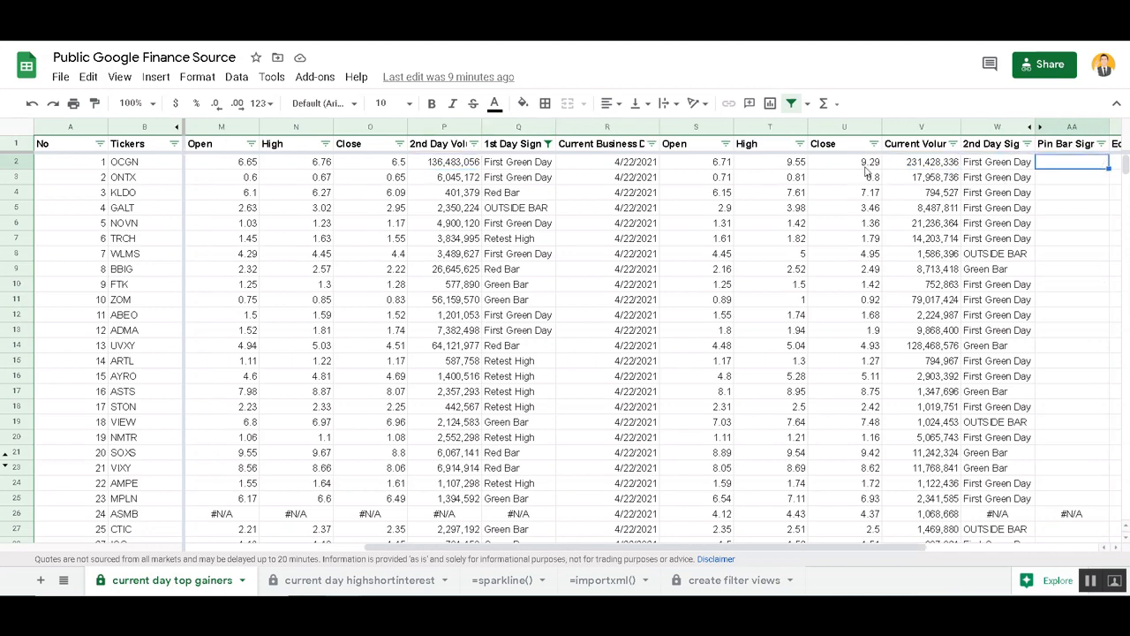
Compare OCGN's current-day close with the previous day's high, and check that earlier business date.
click(867, 167)
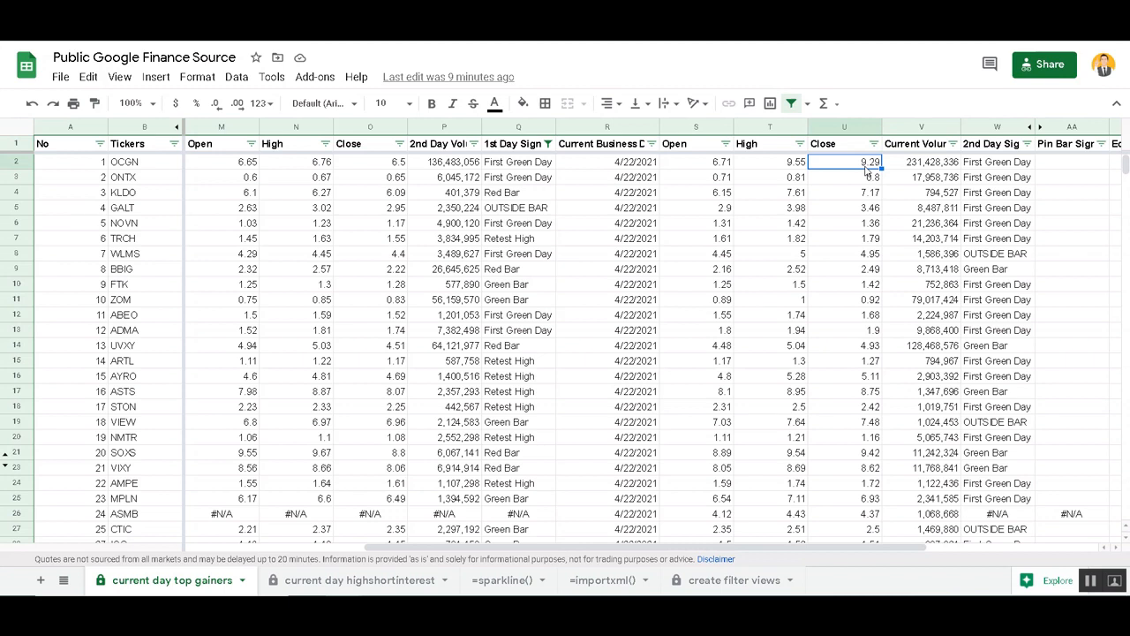
click(324, 166)
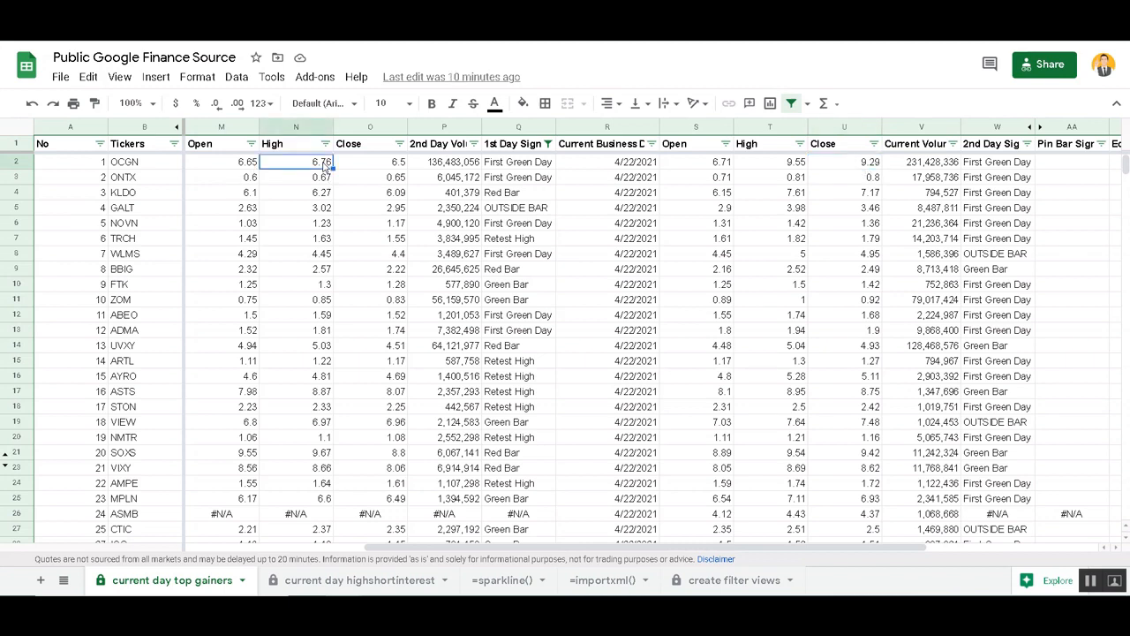
key(Left)
key(Left)
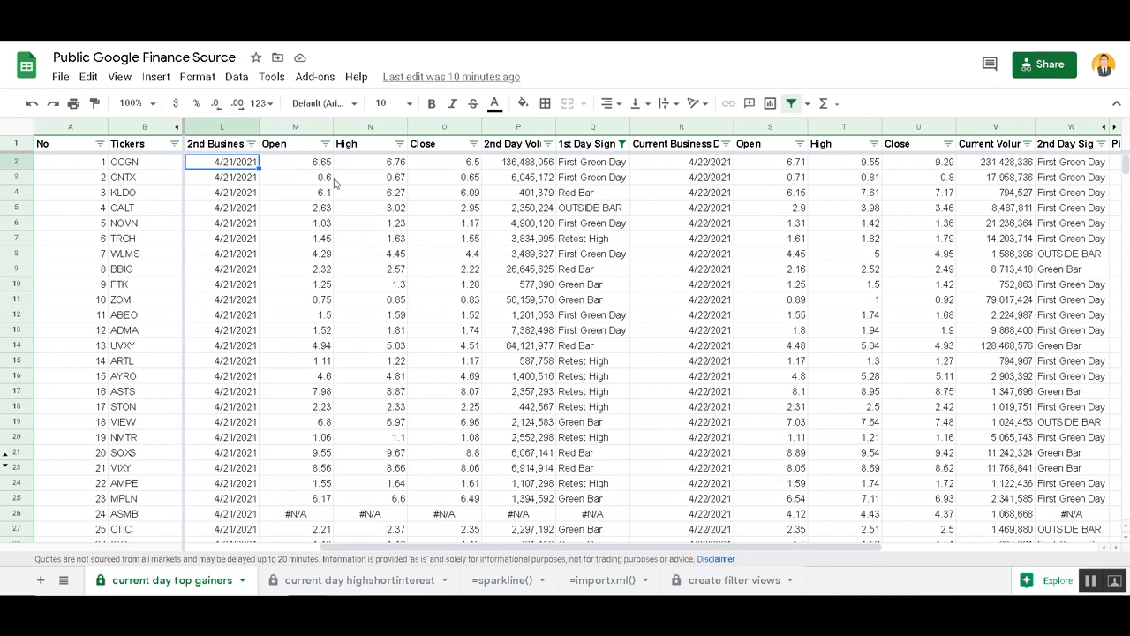
Review OCGN's current-day close, pin bar signal and current volume.
click(918, 166)
key(Right)
key(Right)
key(Right)
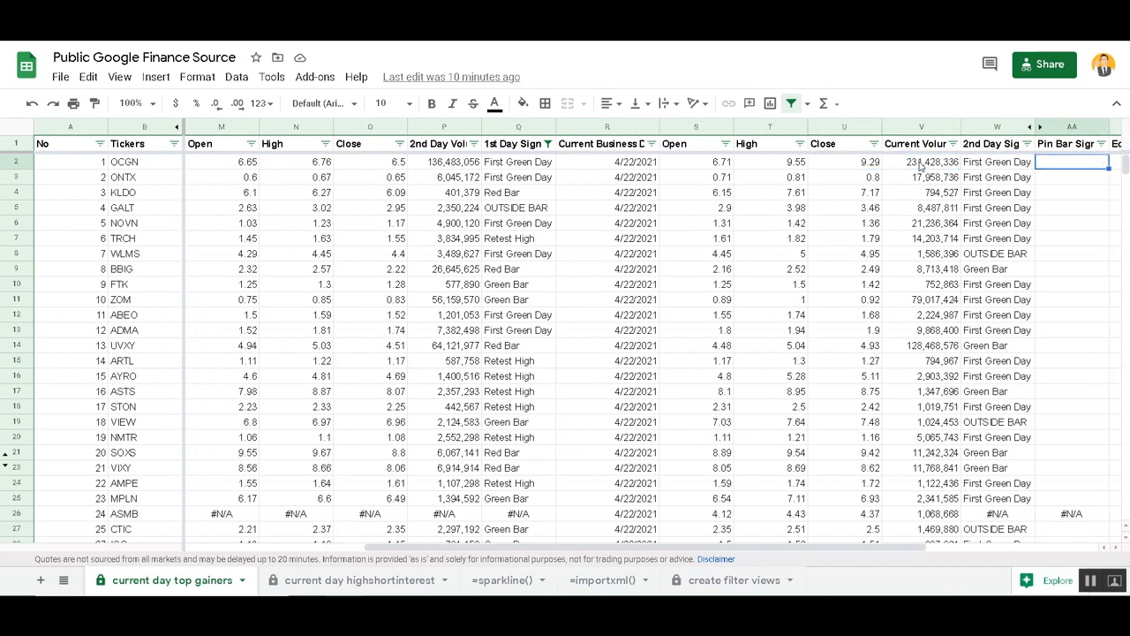
key(Left)
key(Left)
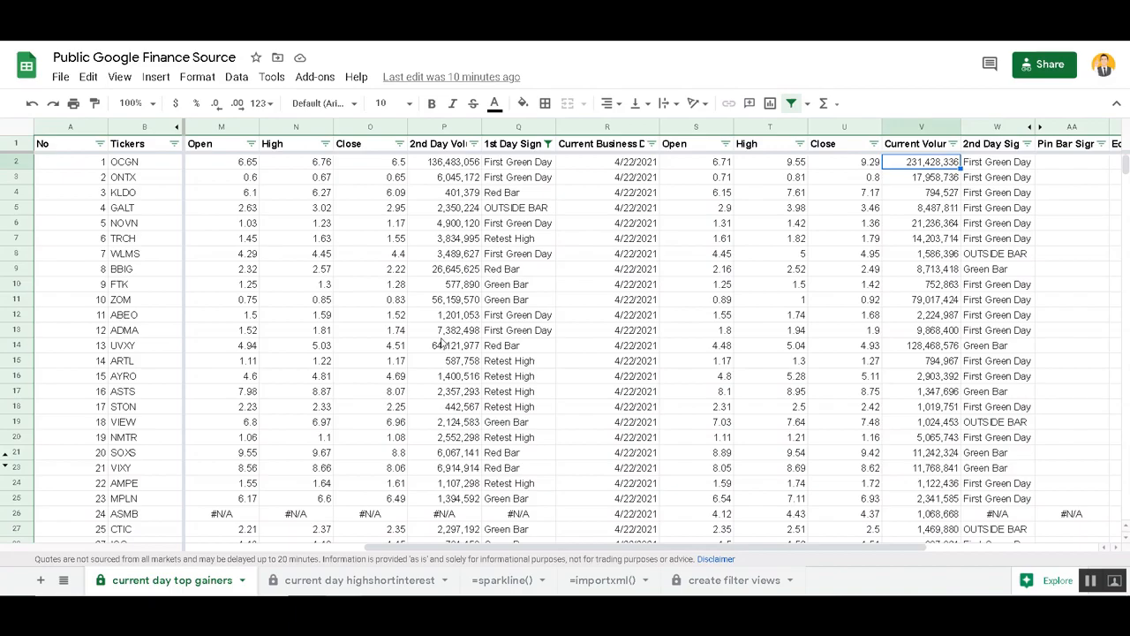
Switch to Webull, open the OCGN charts and move the daily chart's dashed horizontal line to about 12.531.
key(alt+Tab)
key(alt+Tab)
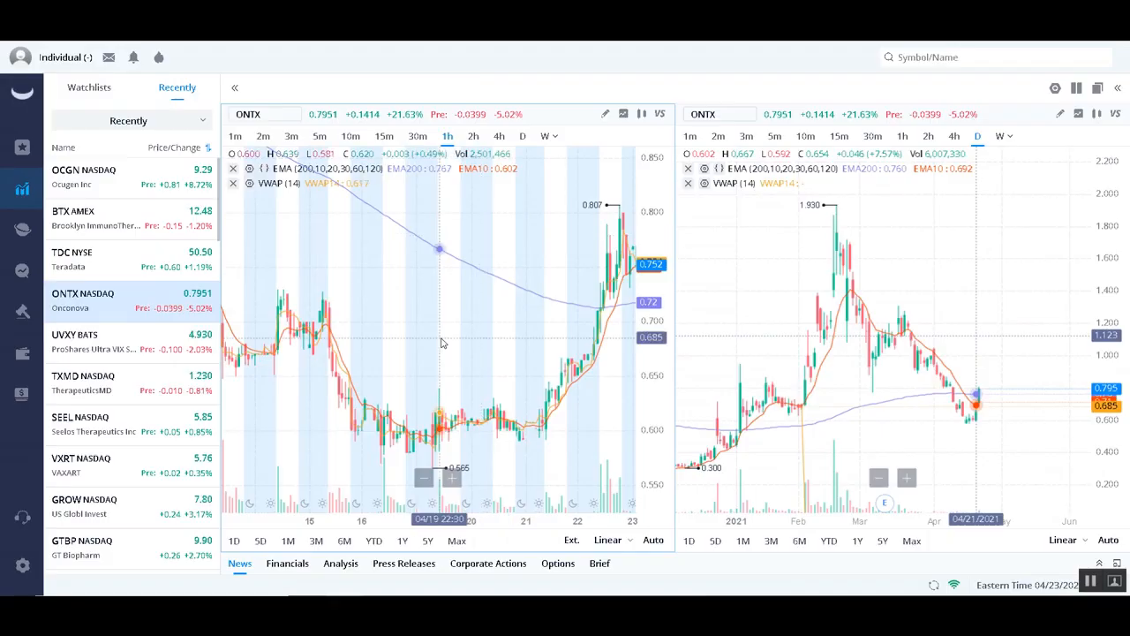
click(936, 59)
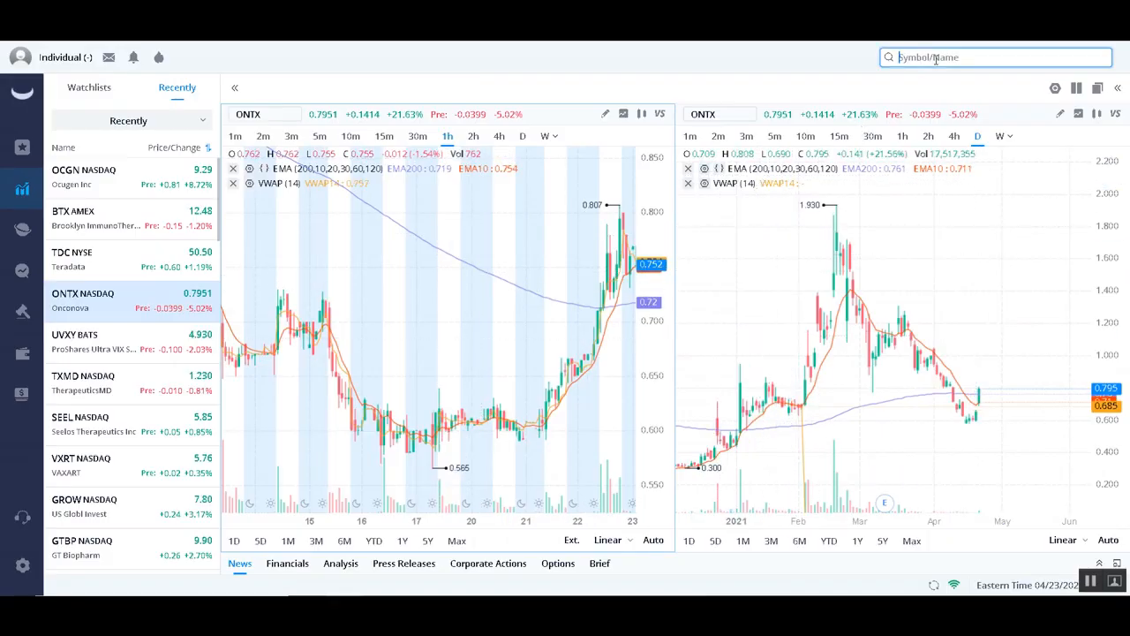
click(115, 185)
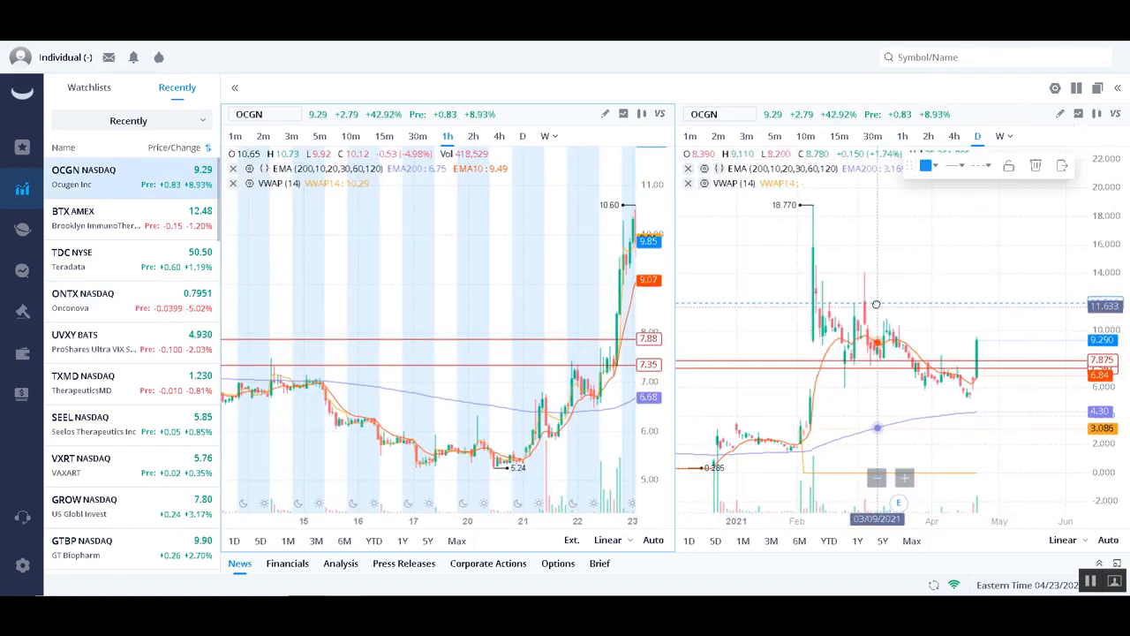
drag(876, 304, 834, 295)
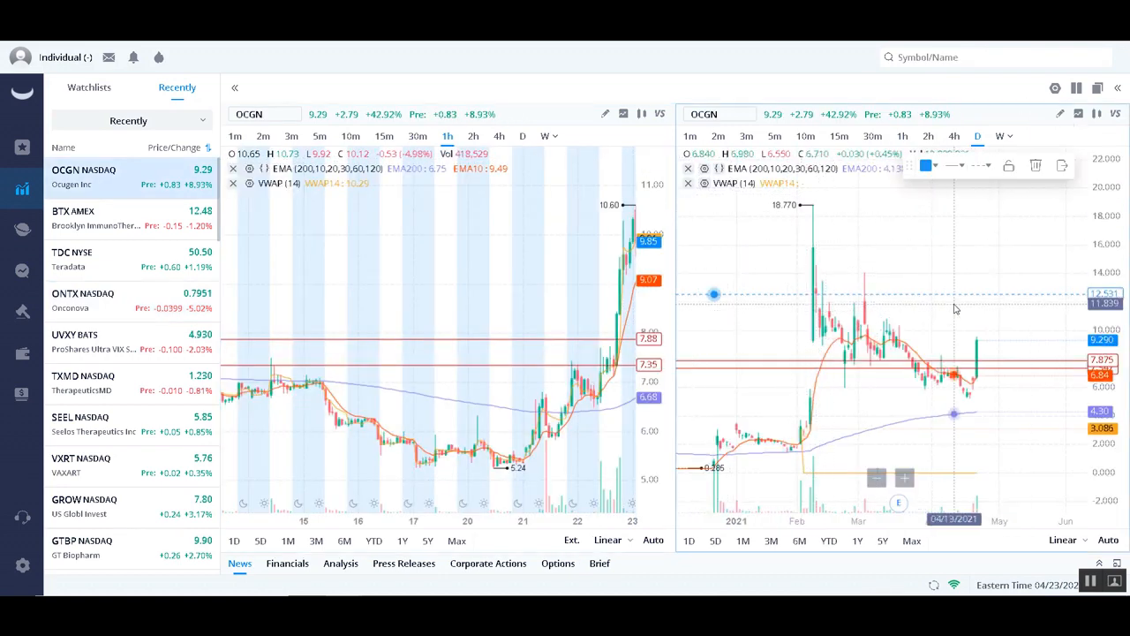
Examine OCGN's recent April candles on the daily chart and its latest candles on the 1-hour chart.
scroll(954, 305, up, 4)
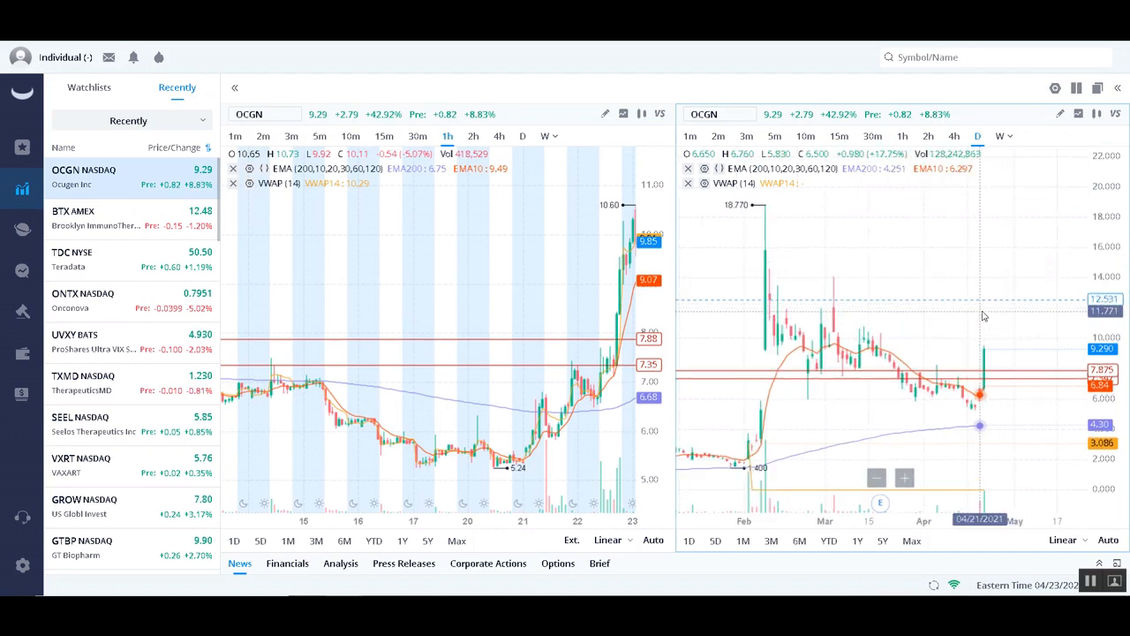
scroll(985, 317, up, 4)
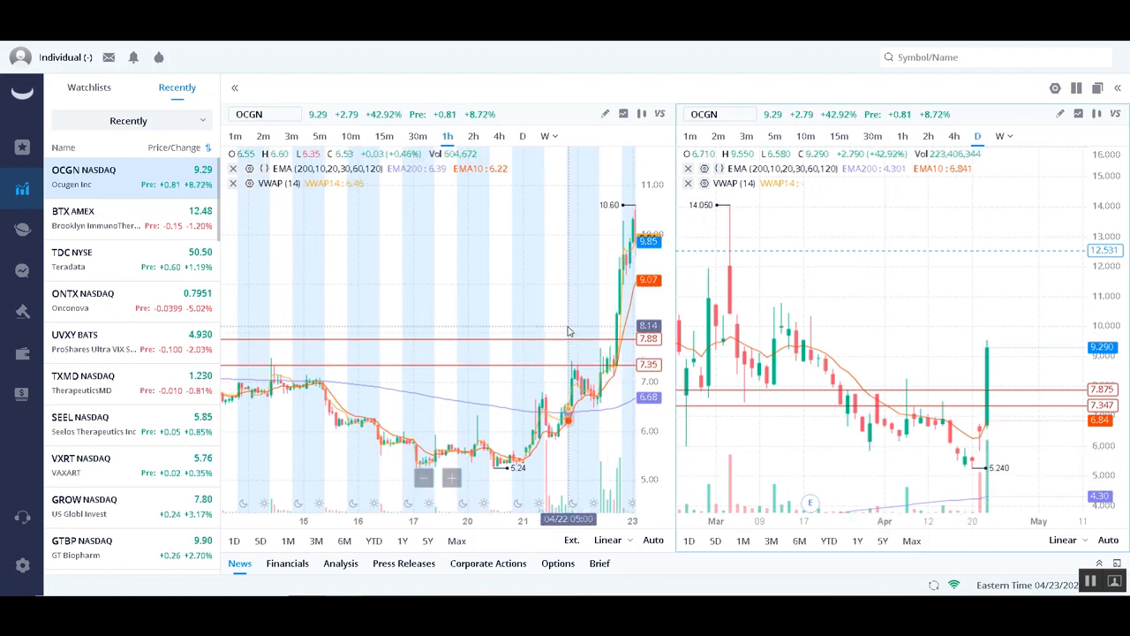
scroll(980, 452, up, 1)
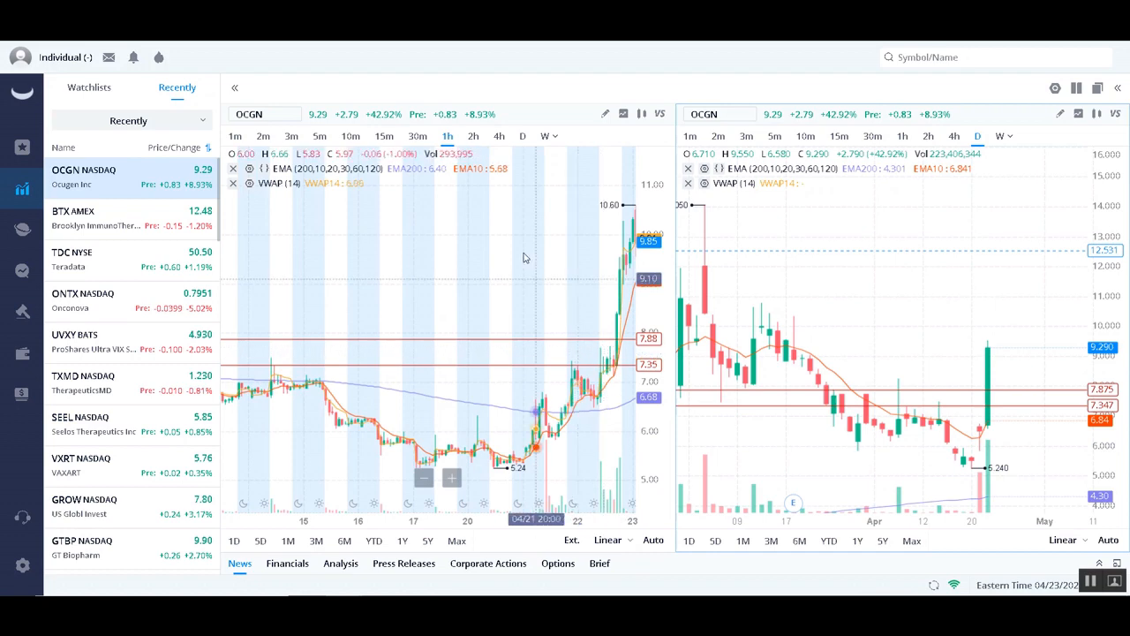
drag(525, 255, 355, 255)
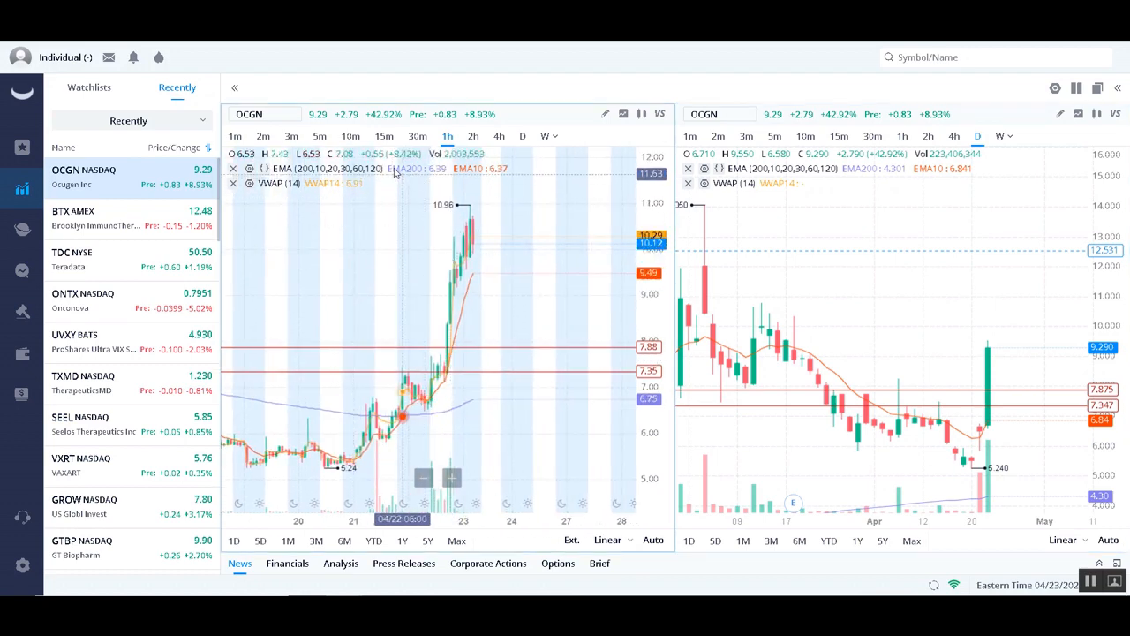
Set the OCGN hourly chart to the 5-minute interval and examine its most recent candles for 04/23.
click(322, 138)
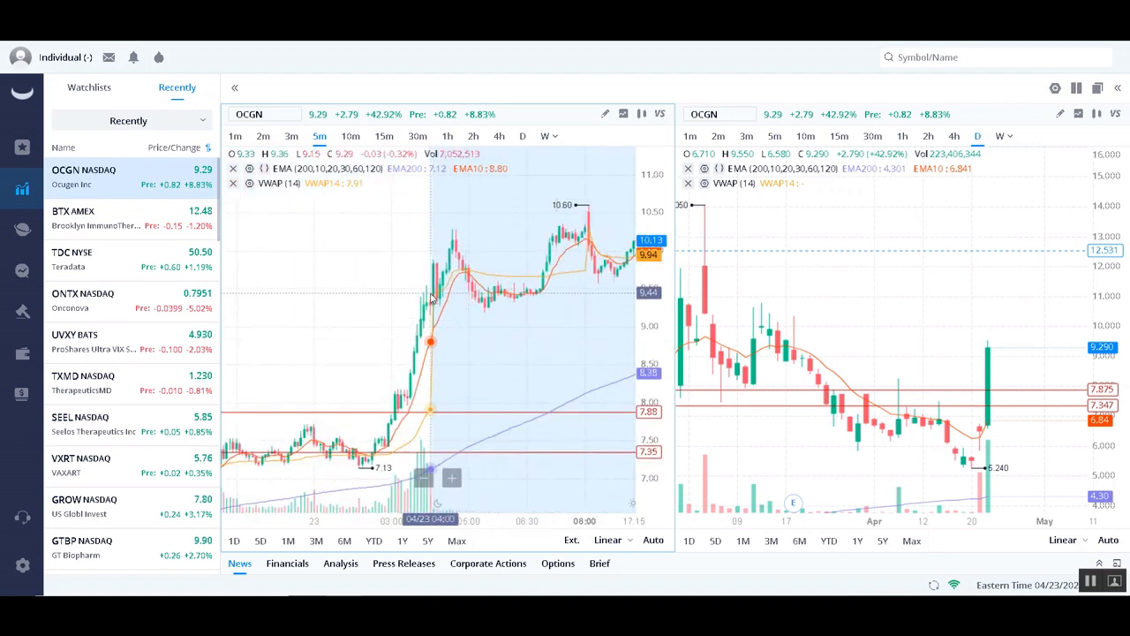
drag(441, 307, 411, 310)
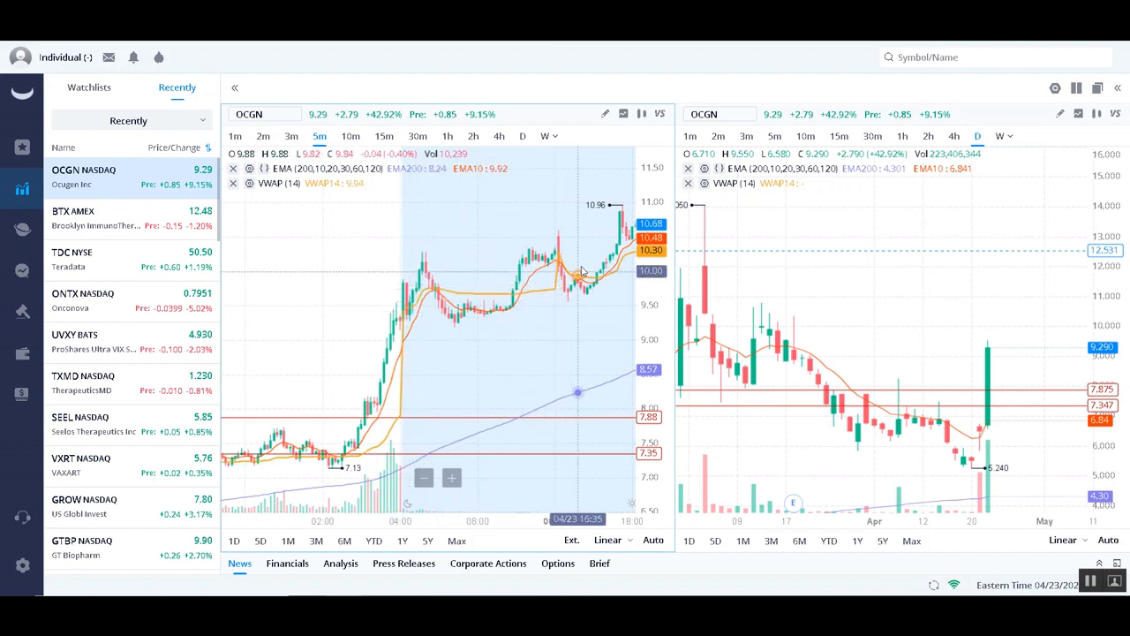
drag(582, 271, 549, 274)
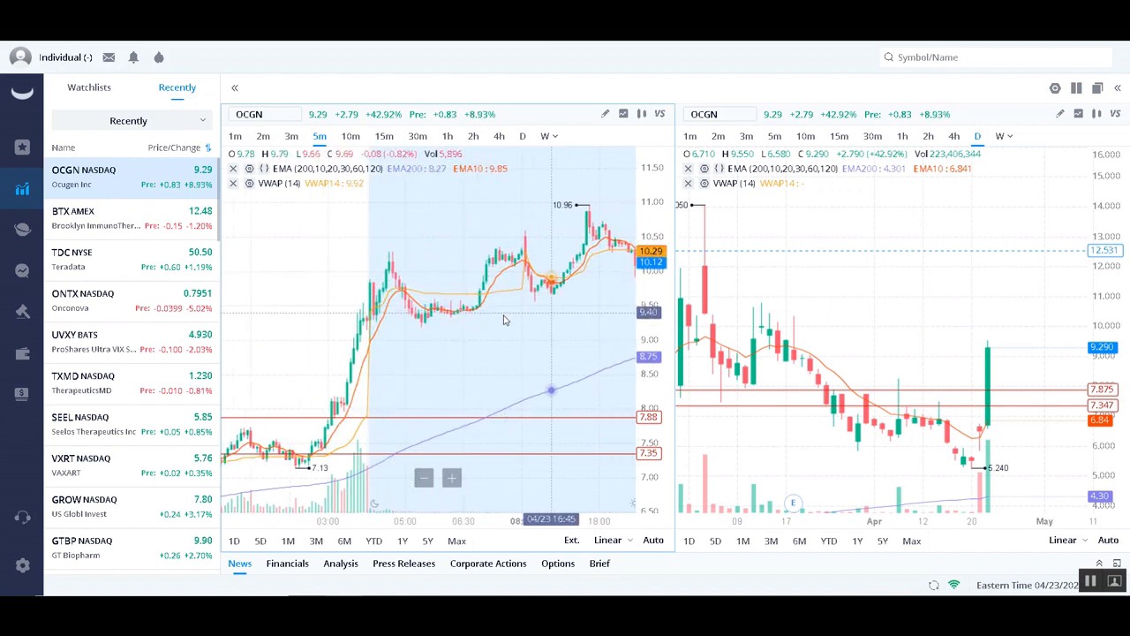
drag(503, 320, 462, 318)
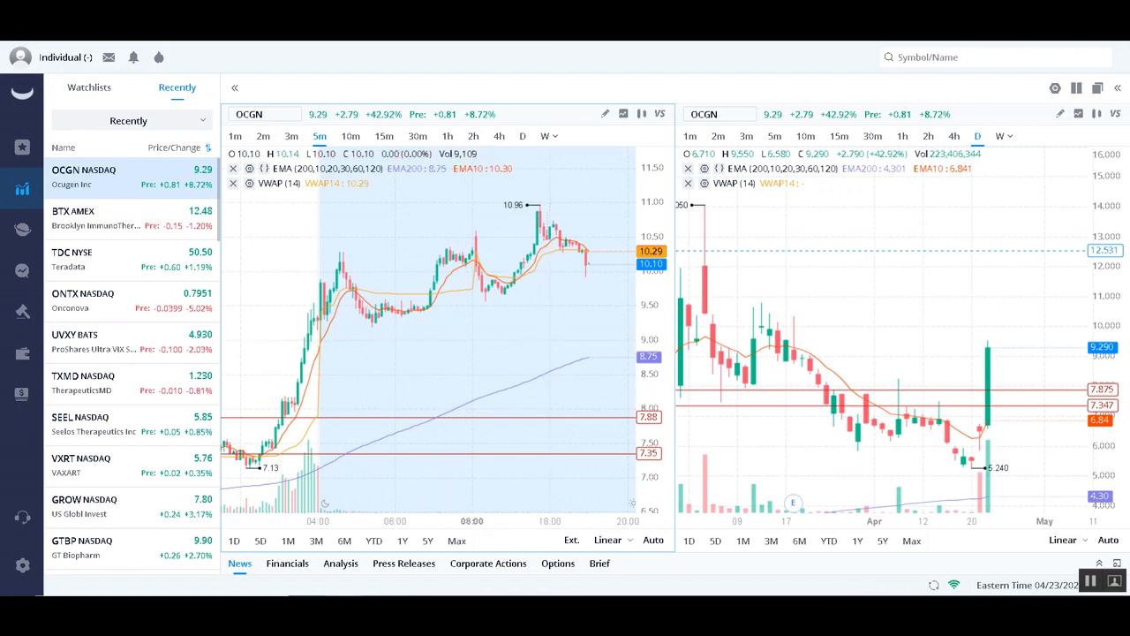
Return to the Public Google Finance Source spreadsheet and review OCGN's 2nd day signal and its current-day volume, open, high and close.
click(307, 554)
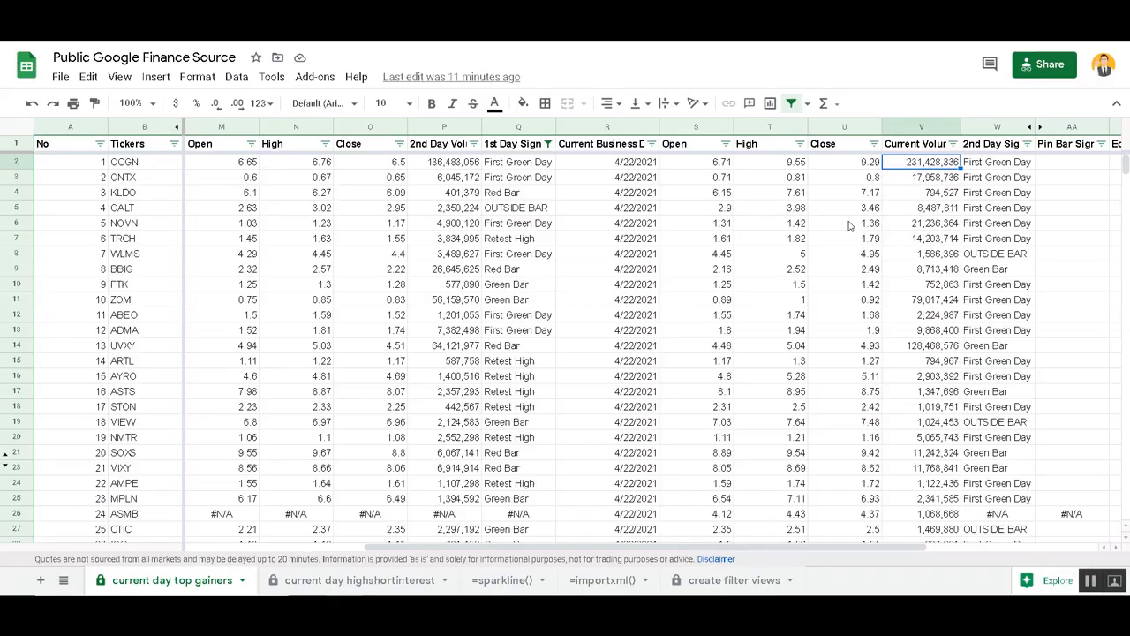
click(1003, 166)
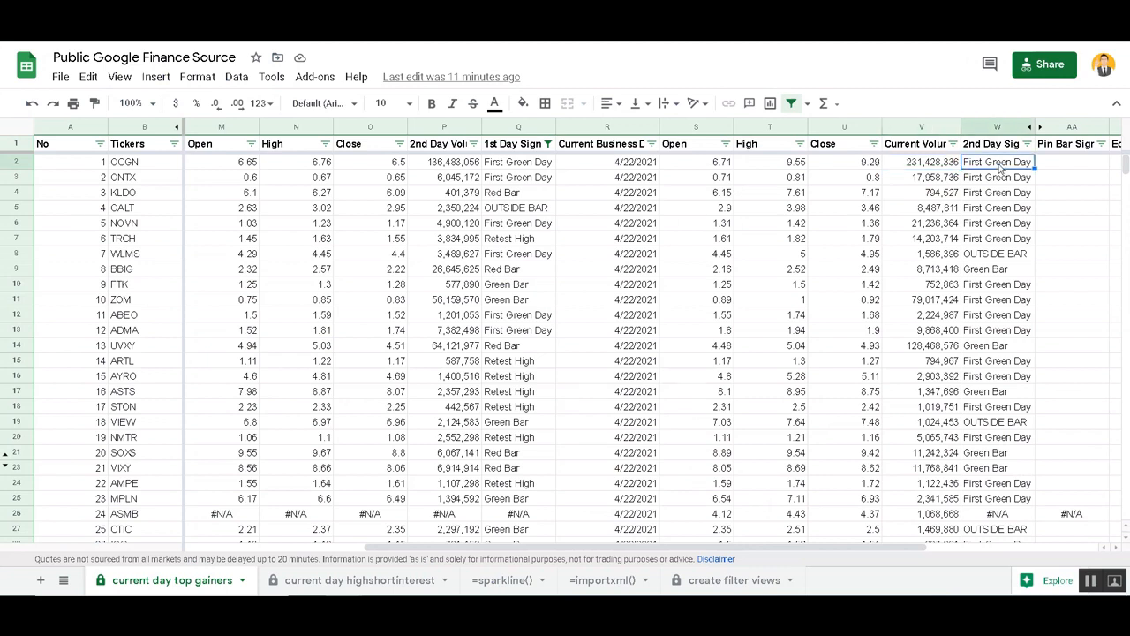
click(936, 168)
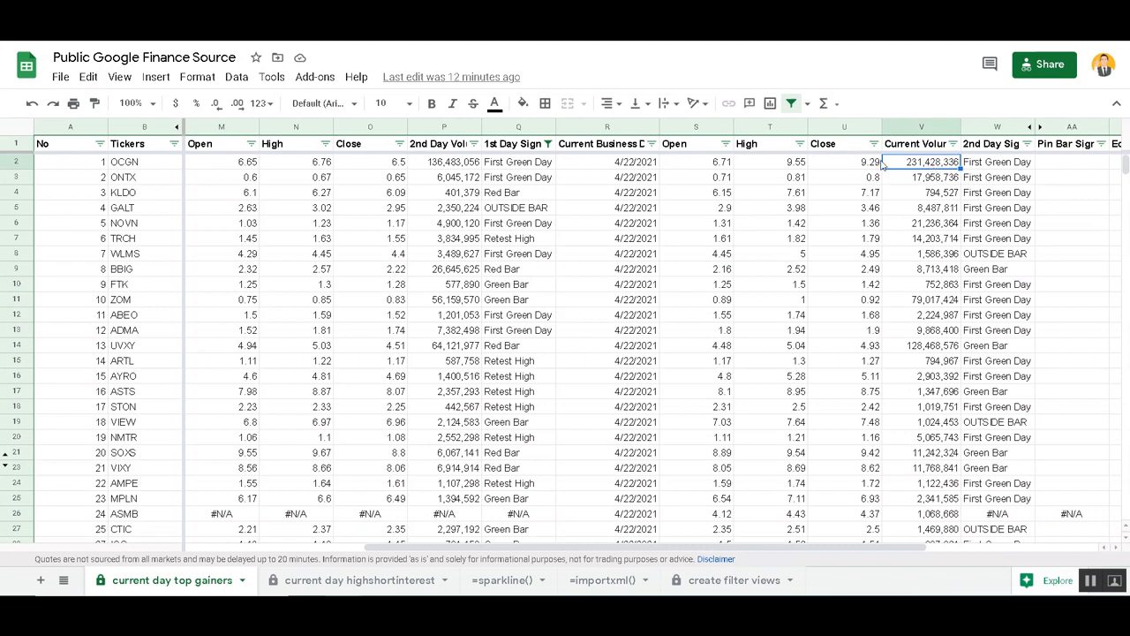
click(687, 167)
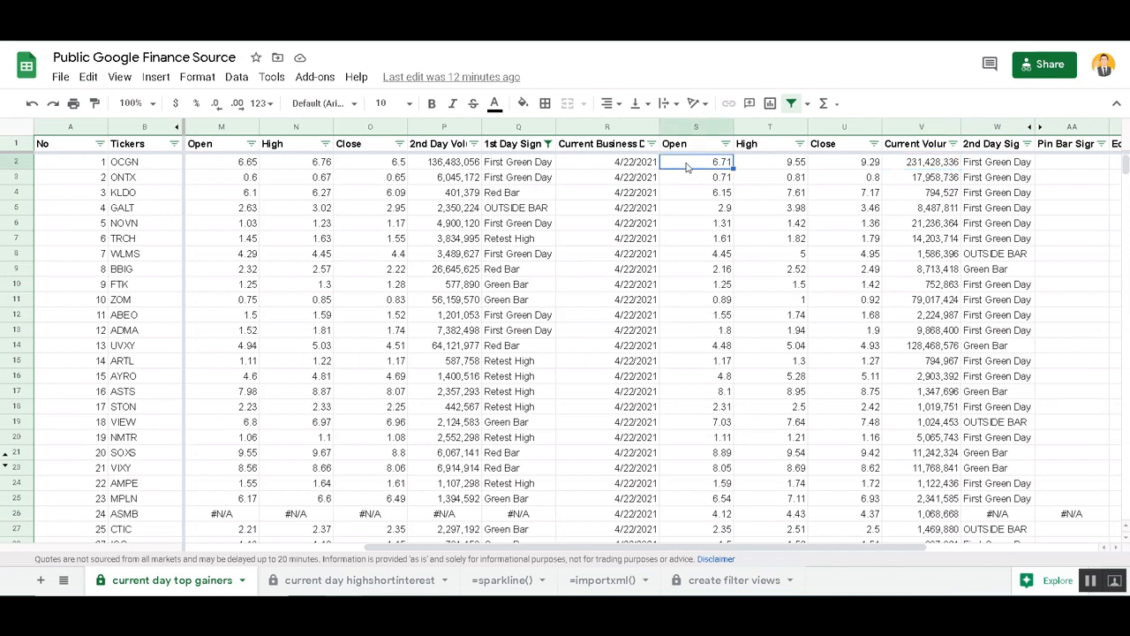
key(Right)
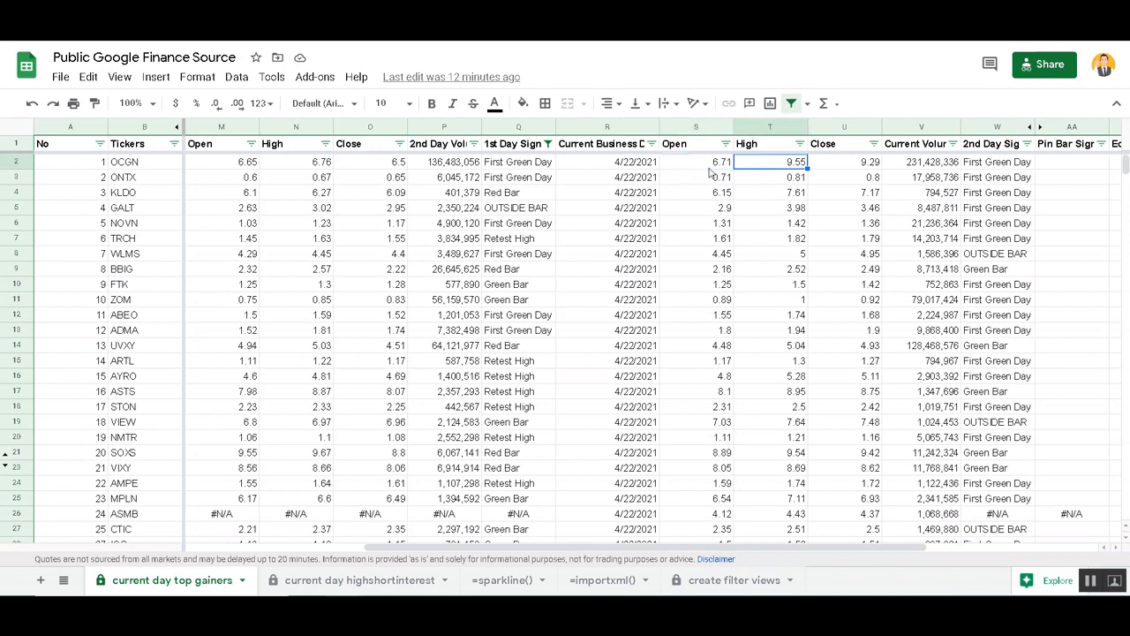
key(Right)
key(Right)
key(Left)
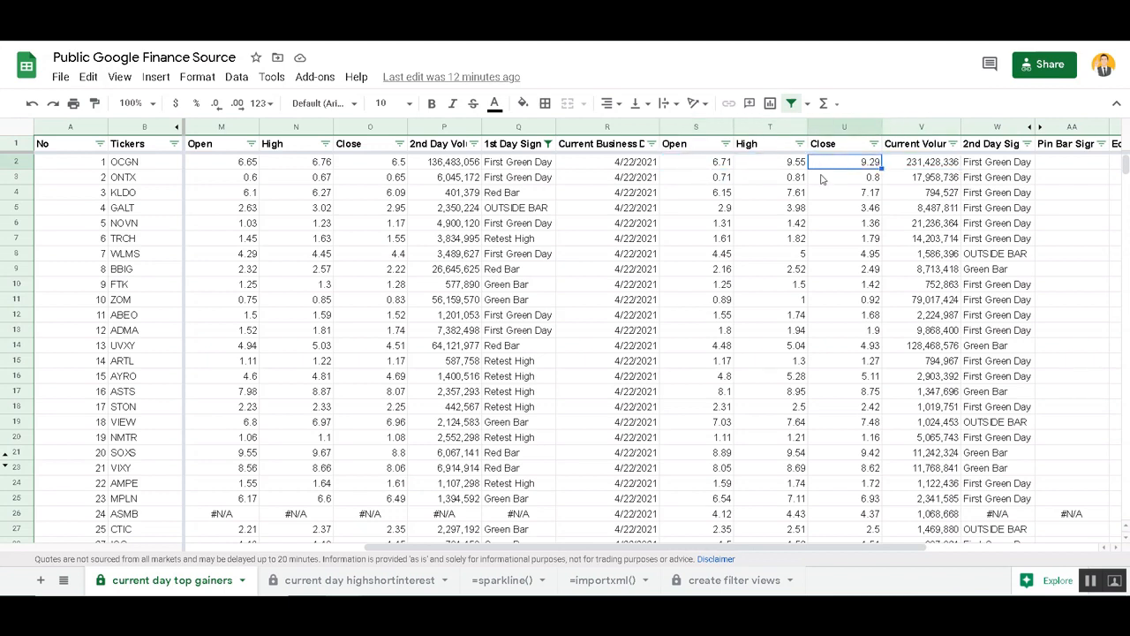
Compare OCGN's 4/22/2021 open and close with its previous day's close and high.
key(Right)
key(Left)
click(716, 165)
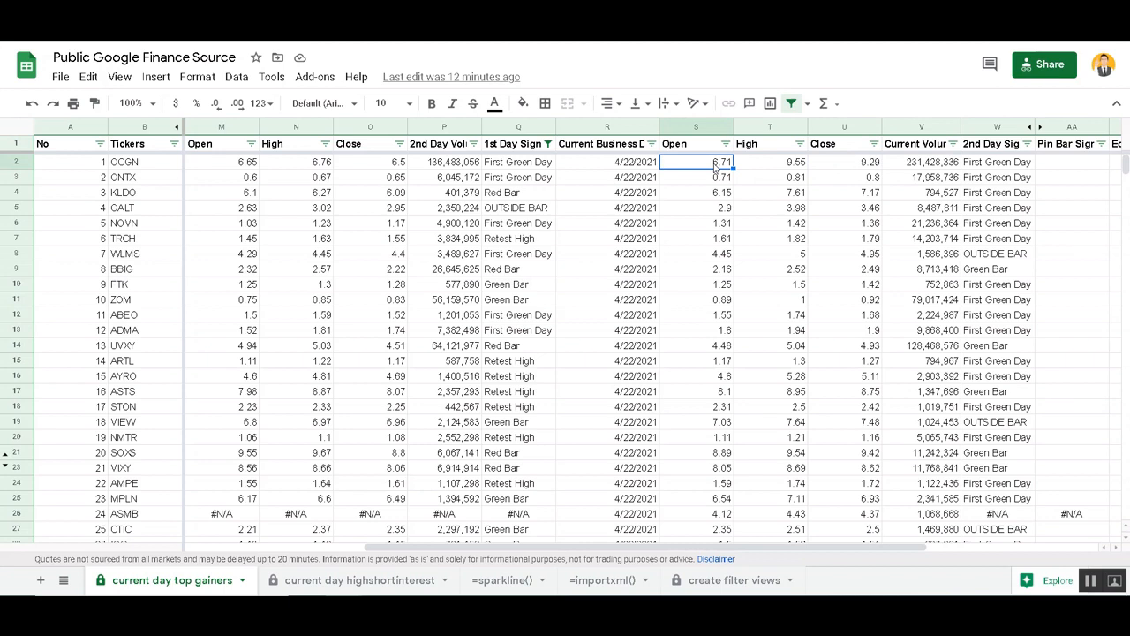
click(850, 165)
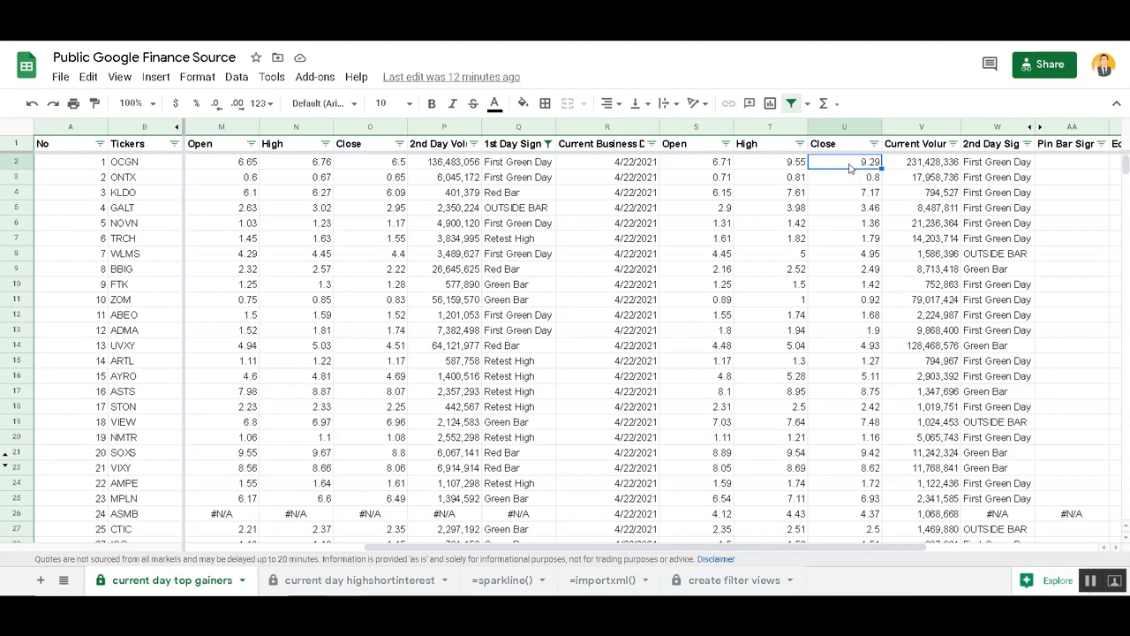
click(358, 164)
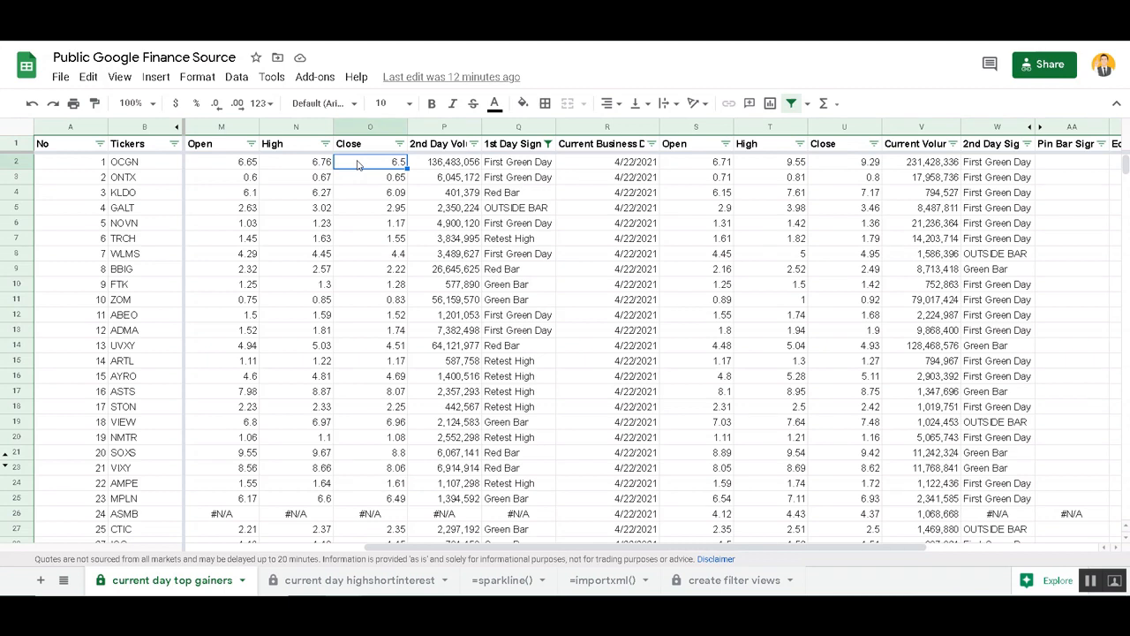
click(321, 168)
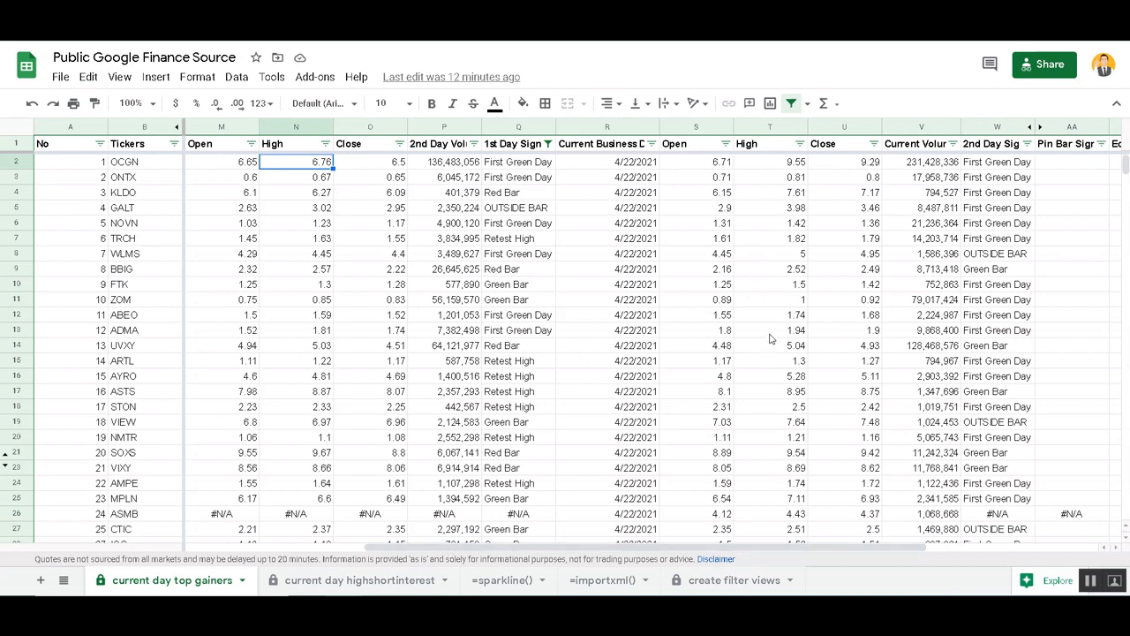
click(829, 164)
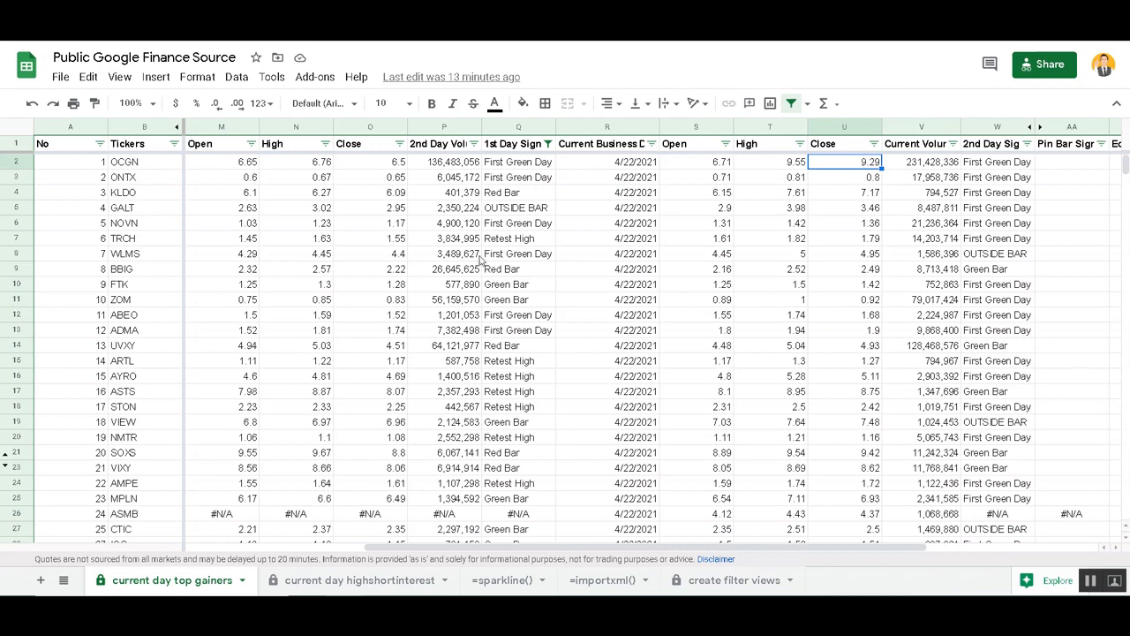
Review OCGN's row from the 4/21/2021 date and prices across to the 4/22/2021 close, current volume and 2nd day signal.
click(230, 167)
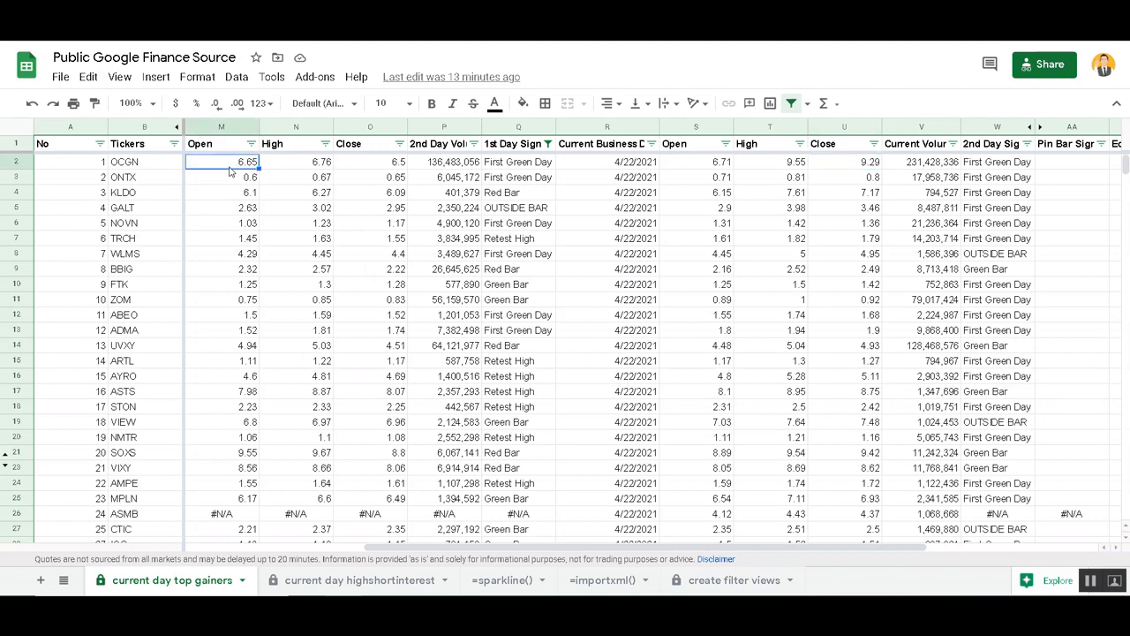
key(Left)
key(Left)
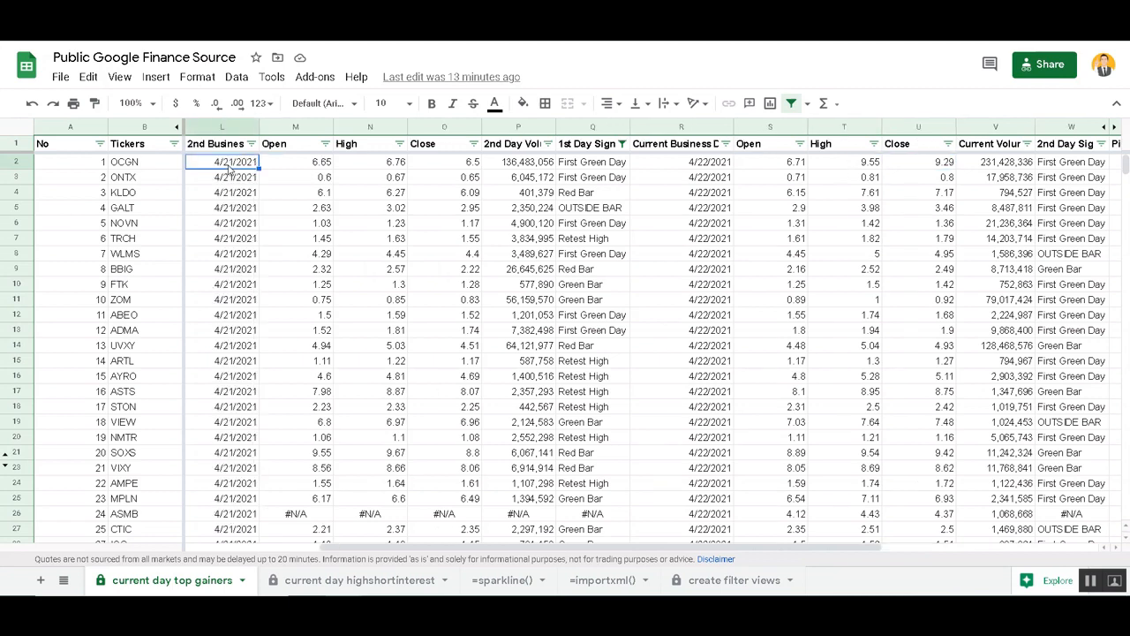
click(306, 162)
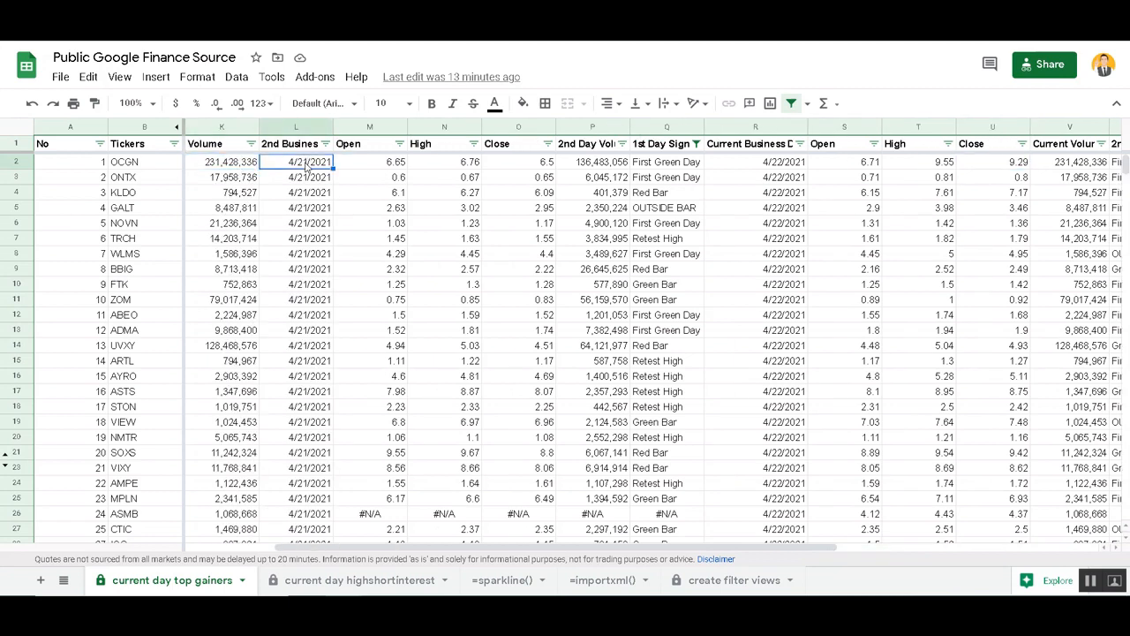
key(Right)
key(Right)
key(Right)
key(Right)
key(Right)
key(Right)
key(Right)
key(Right)
key(Right)
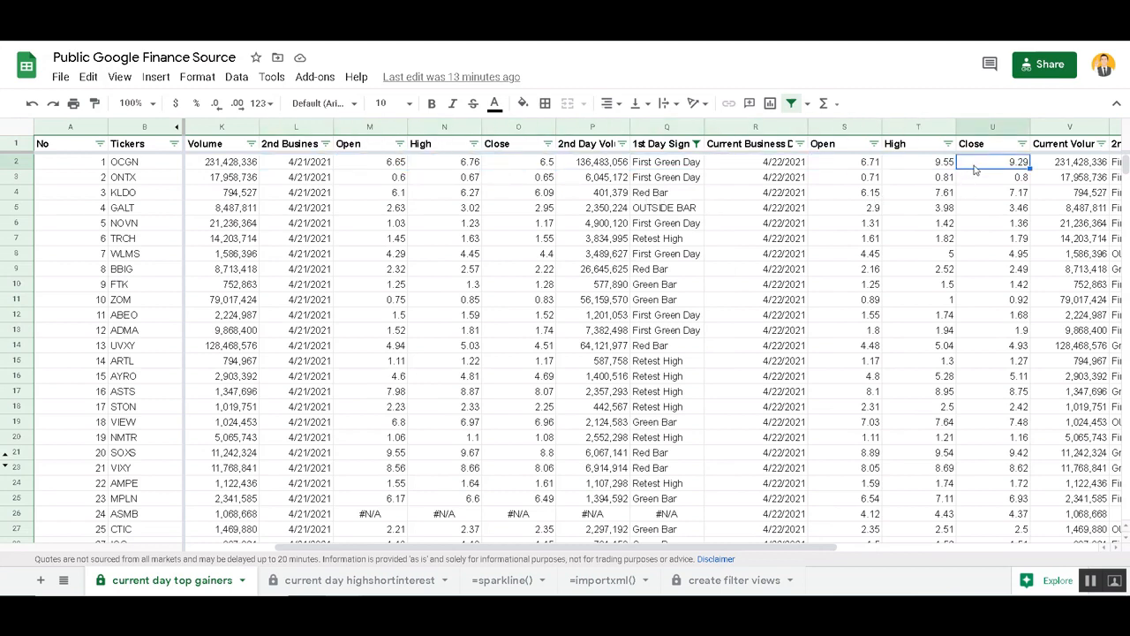
key(Right)
key(Left)
key(Right)
key(Right)
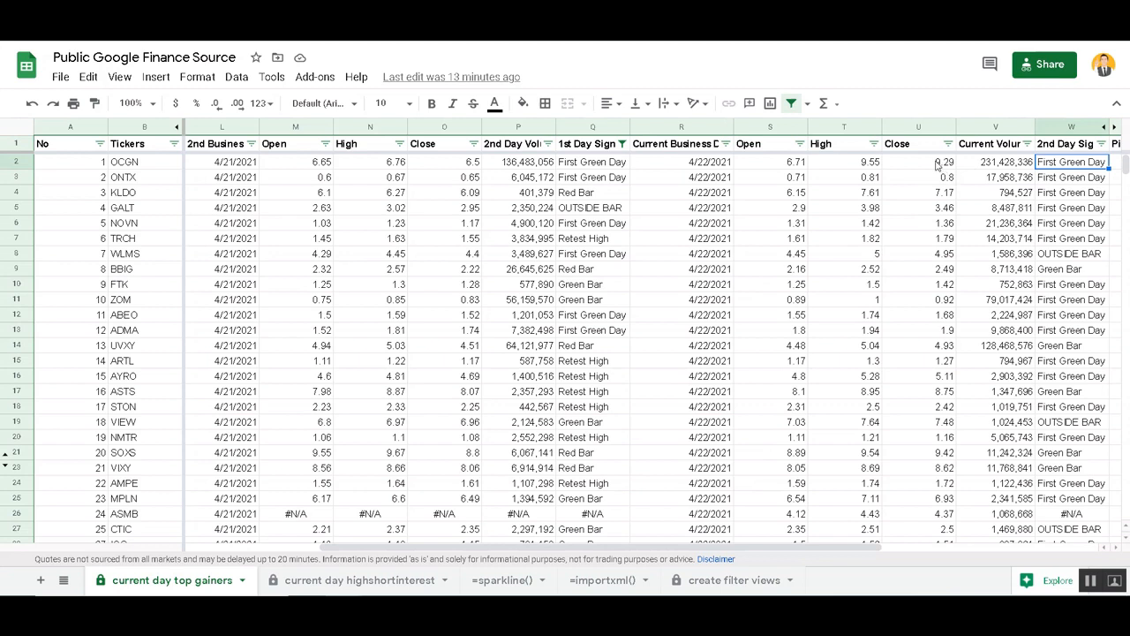
click(939, 165)
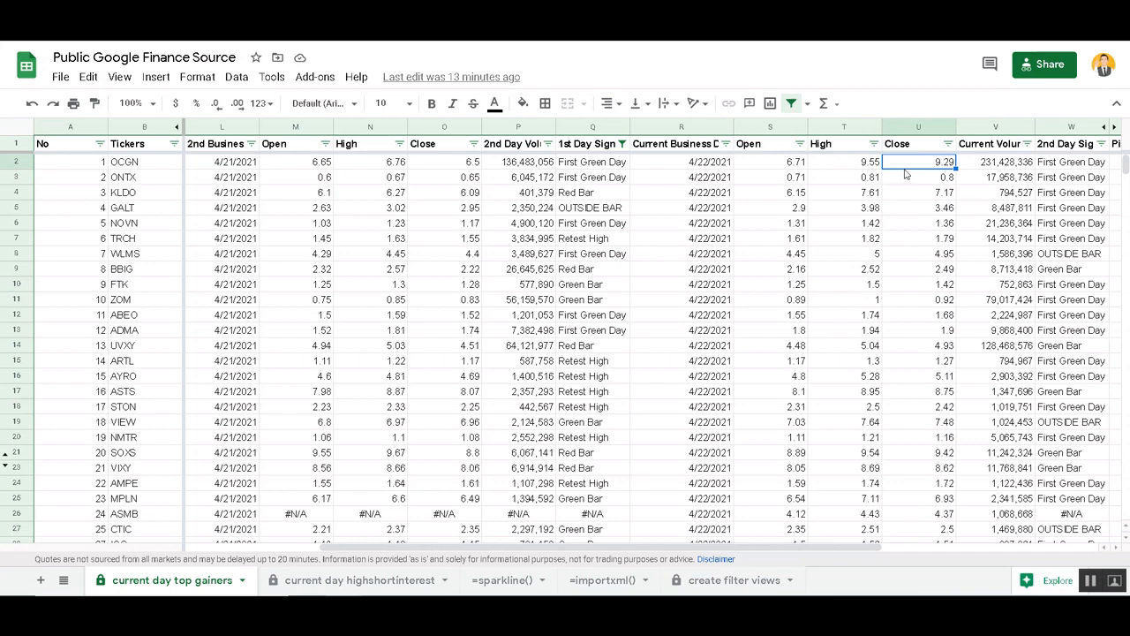
Start an AND formula in OCGN's Remarks cell AE2 with =AND(U2>, referencing the current close.
key(Right)
key(Right)
key(Right)
key(Right)
key(Right)
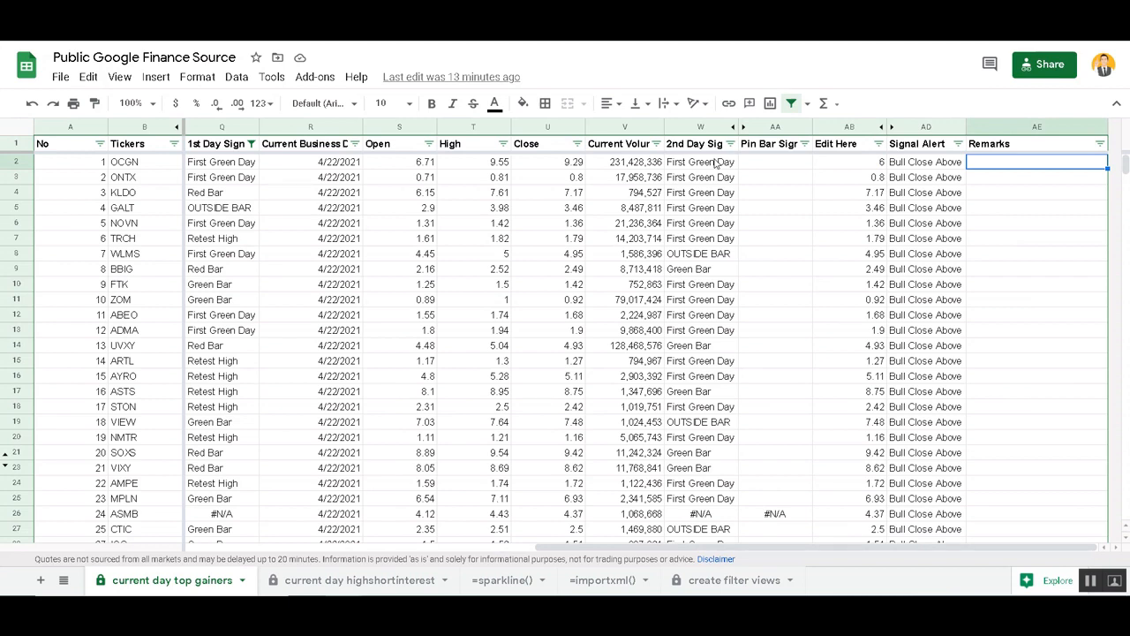
text(ANDI)
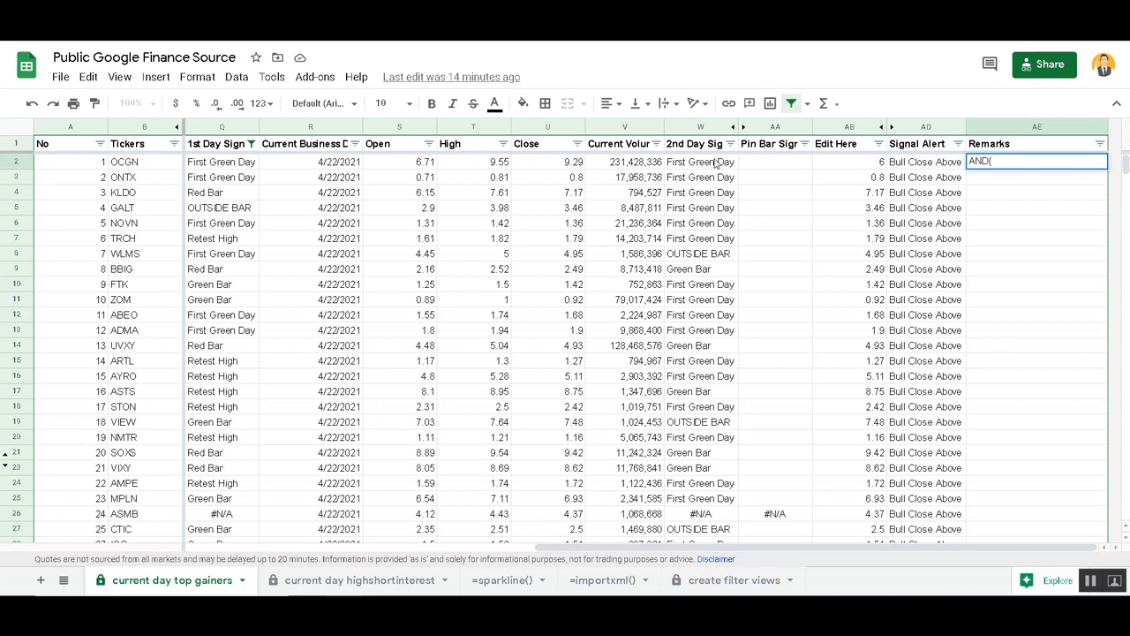
click(533, 163)
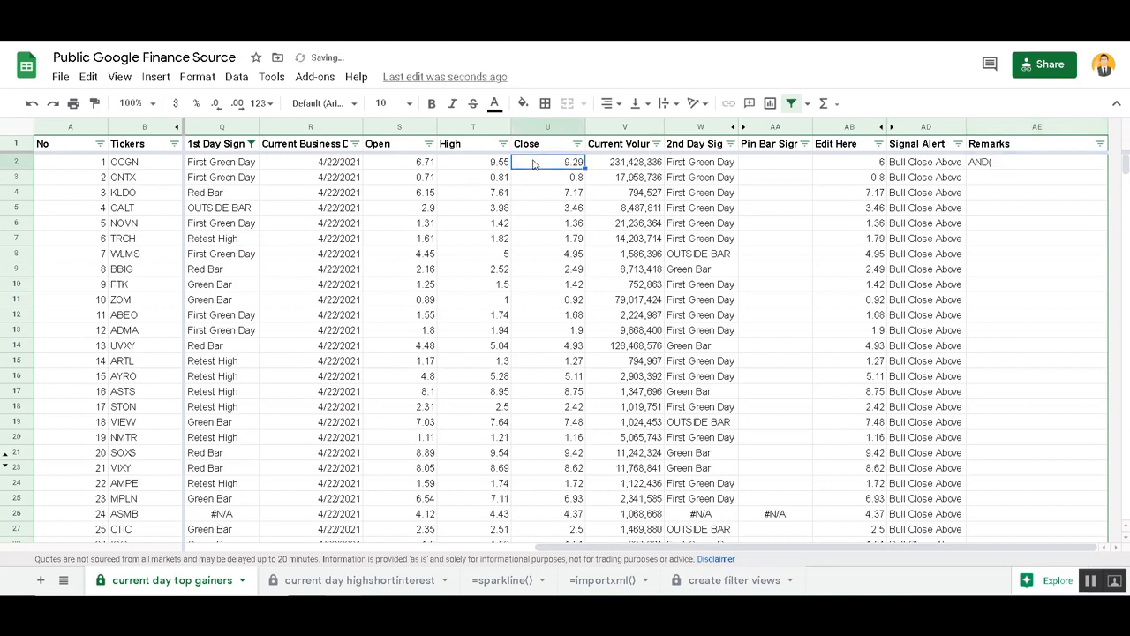
double_click(971, 162)
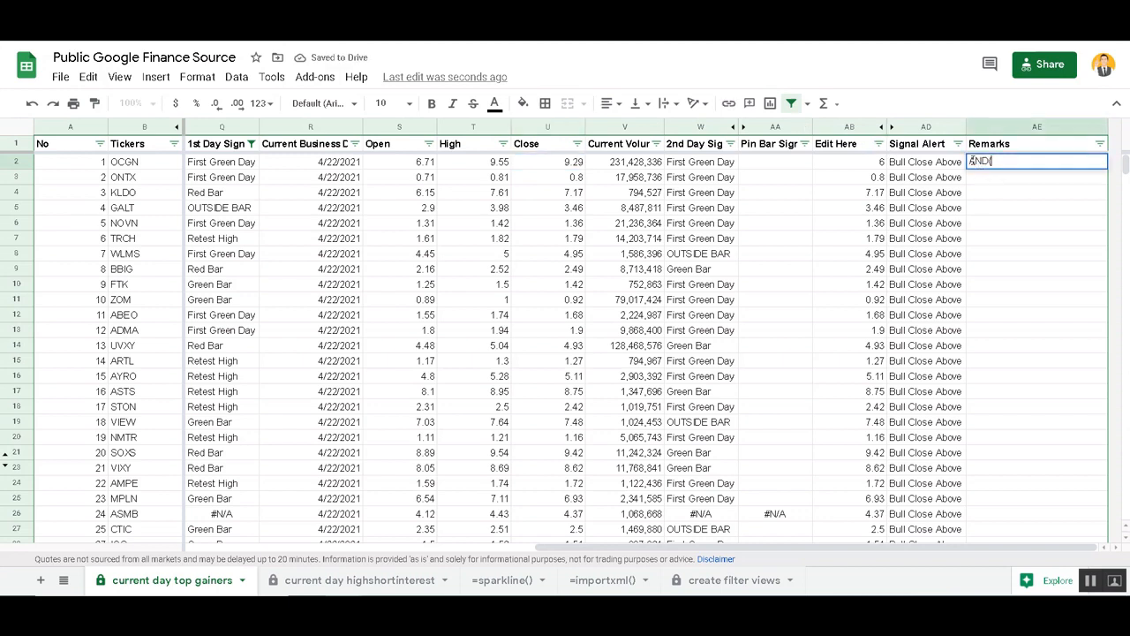
text(=)
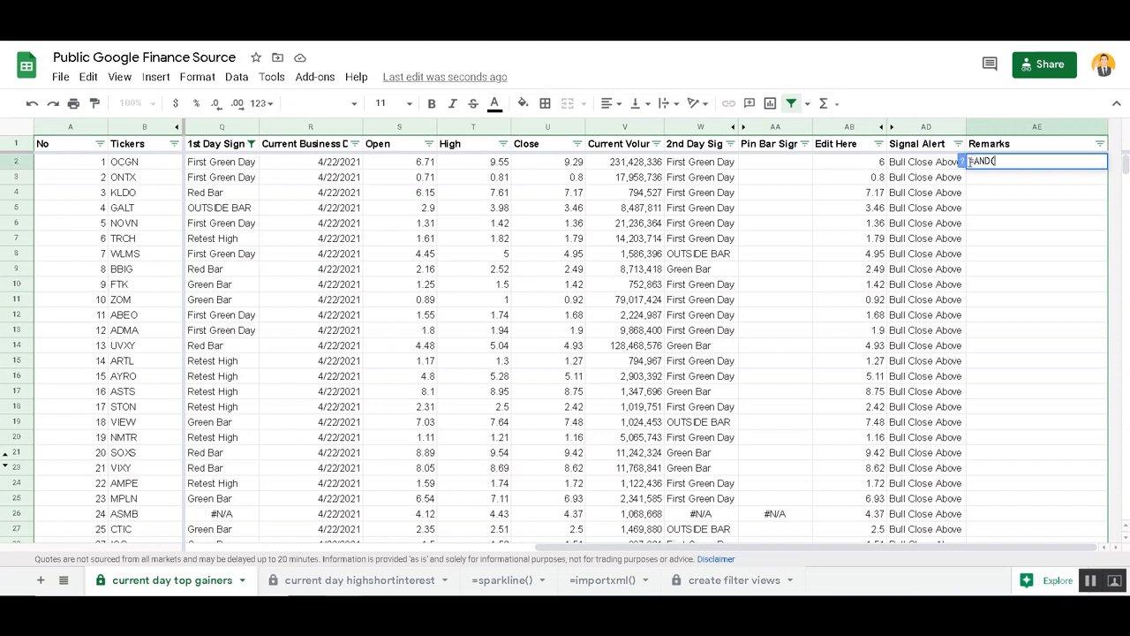
click(550, 168)
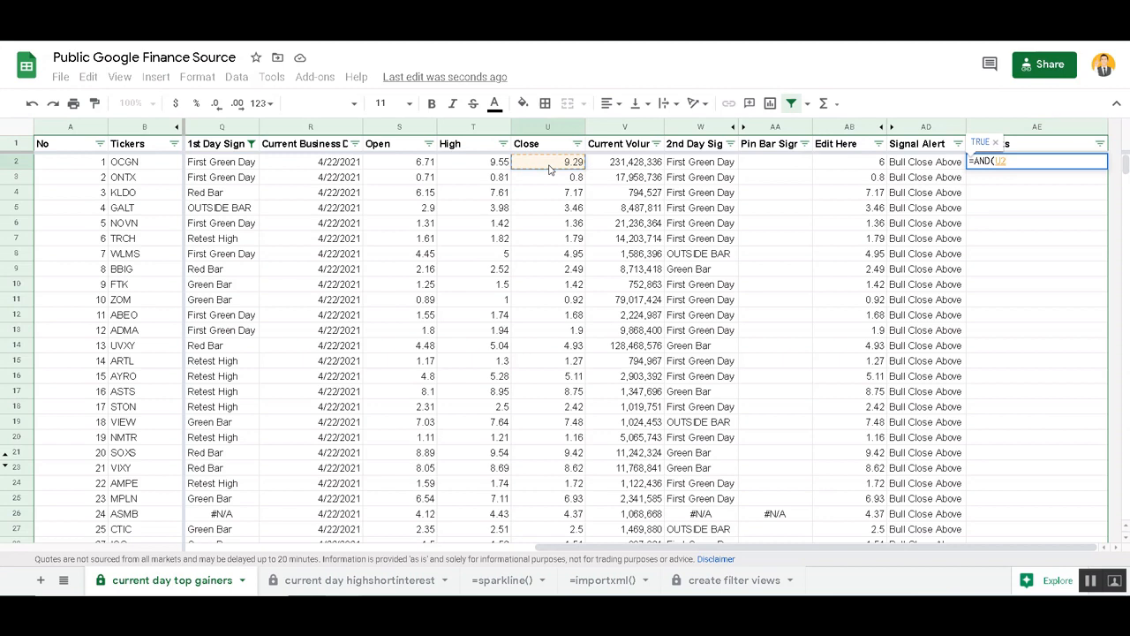
text(>)
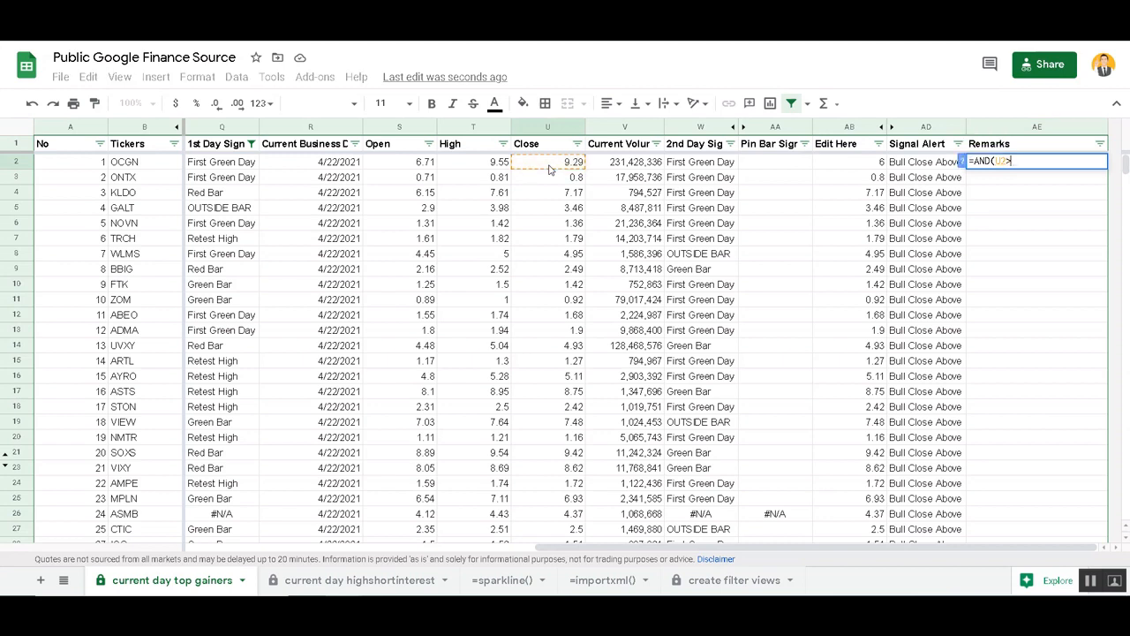
key(Left)
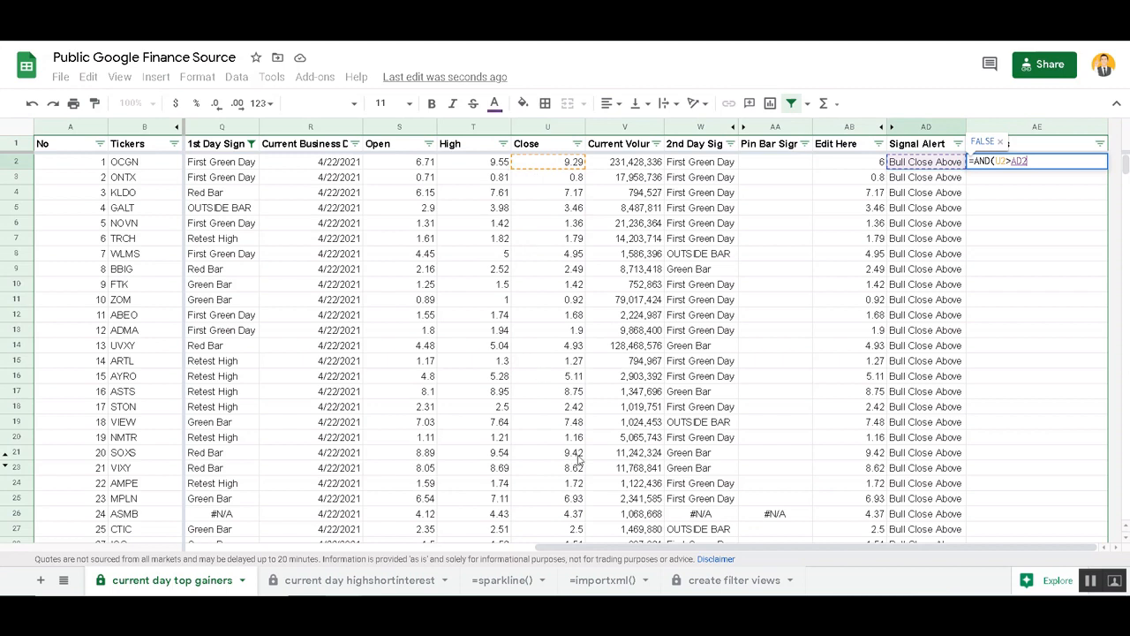
key(BackSpace)
key(BackSpace)
key(BackSpace)
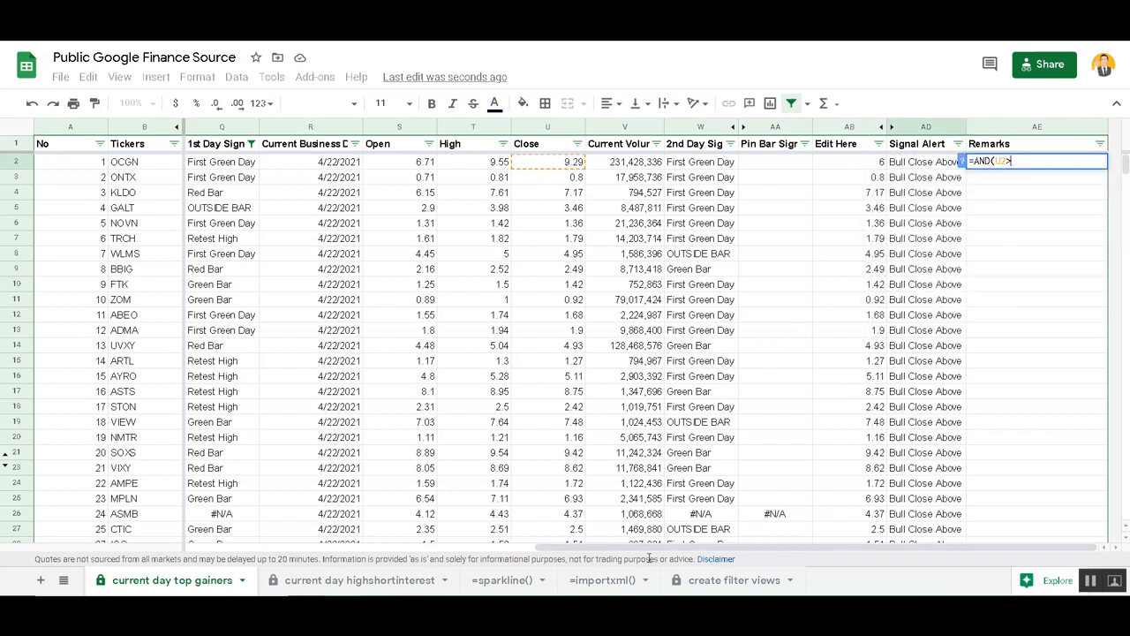
Complete the Remarks formula as =AND(U2>N2, V2>P2), comparing close with the previous high and current volume with 2nd day volume.
drag(788, 549, 510, 542)
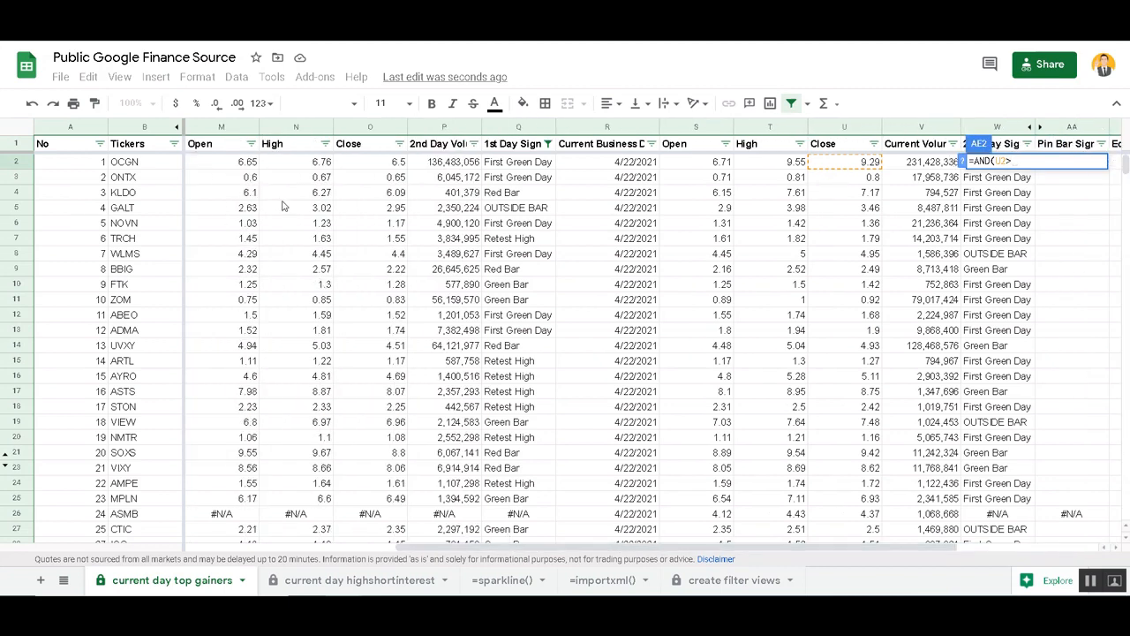
click(300, 165)
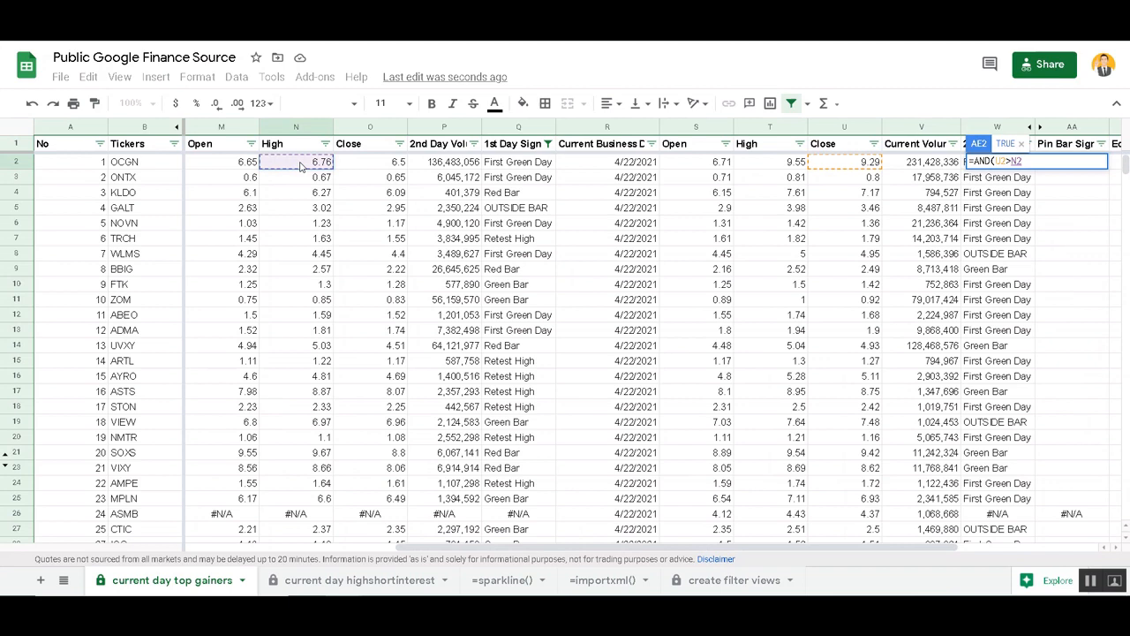
text(,)
click(904, 164)
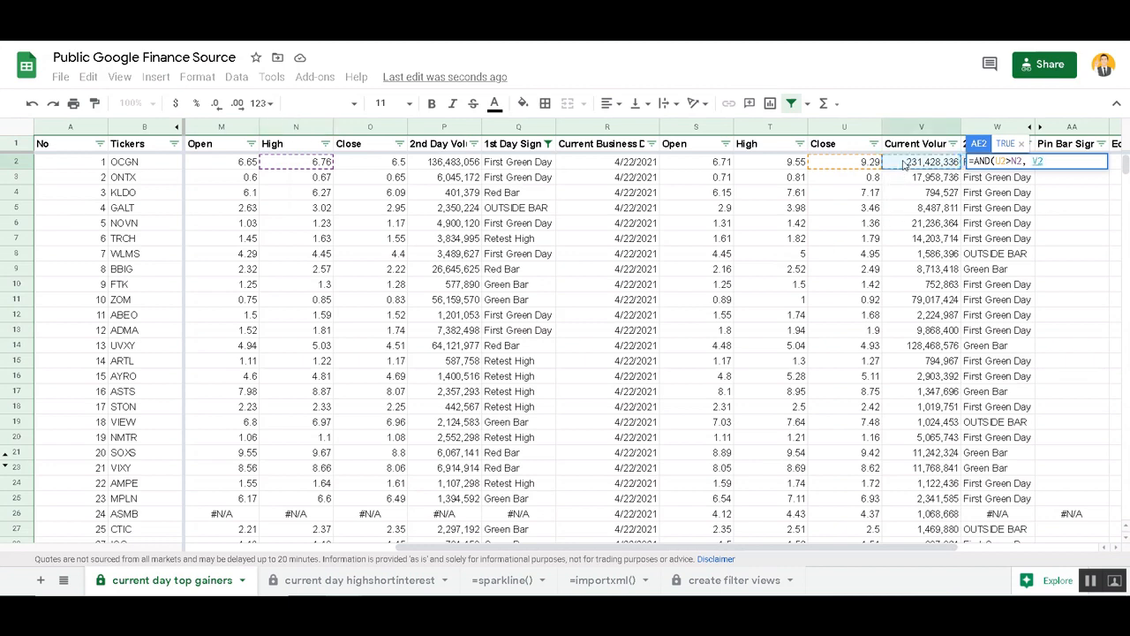
text(>)
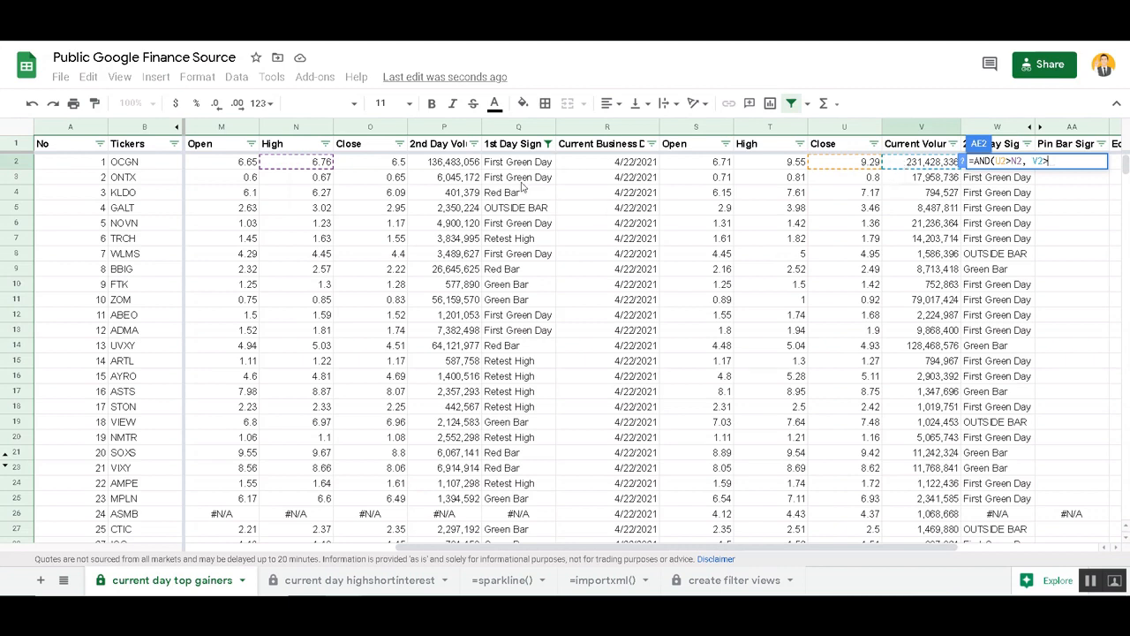
click(467, 167)
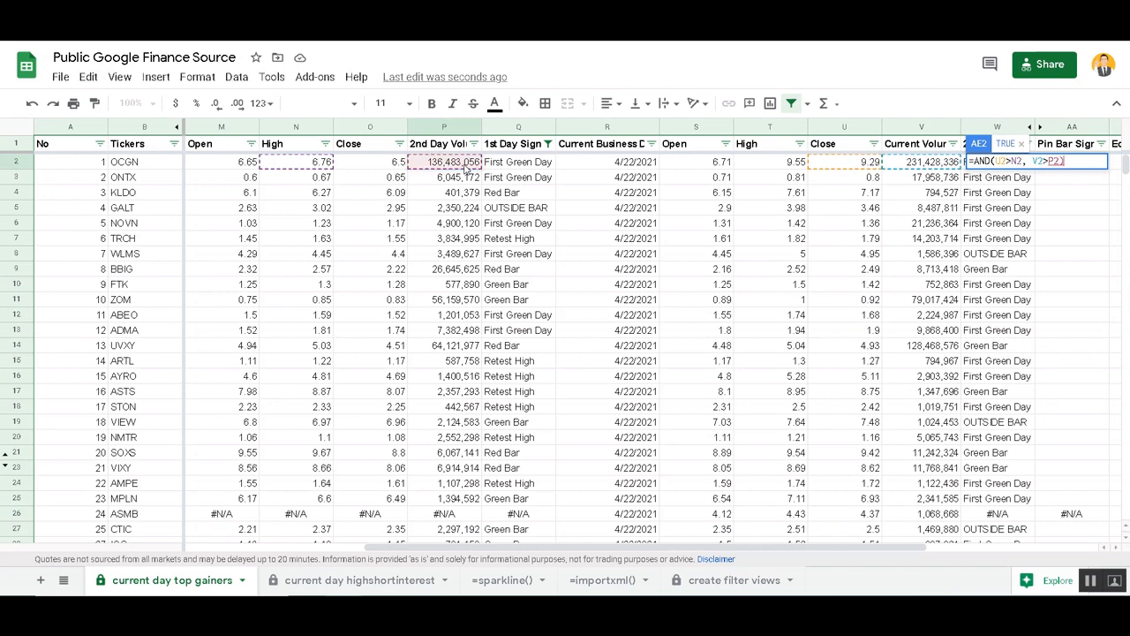
text())
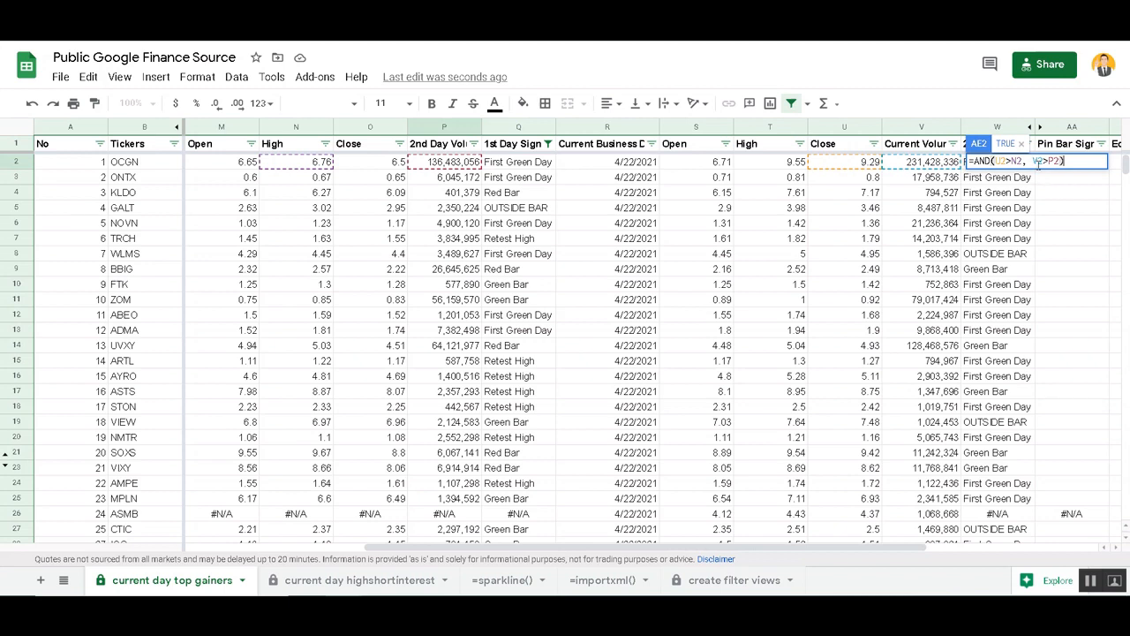
key(Return)
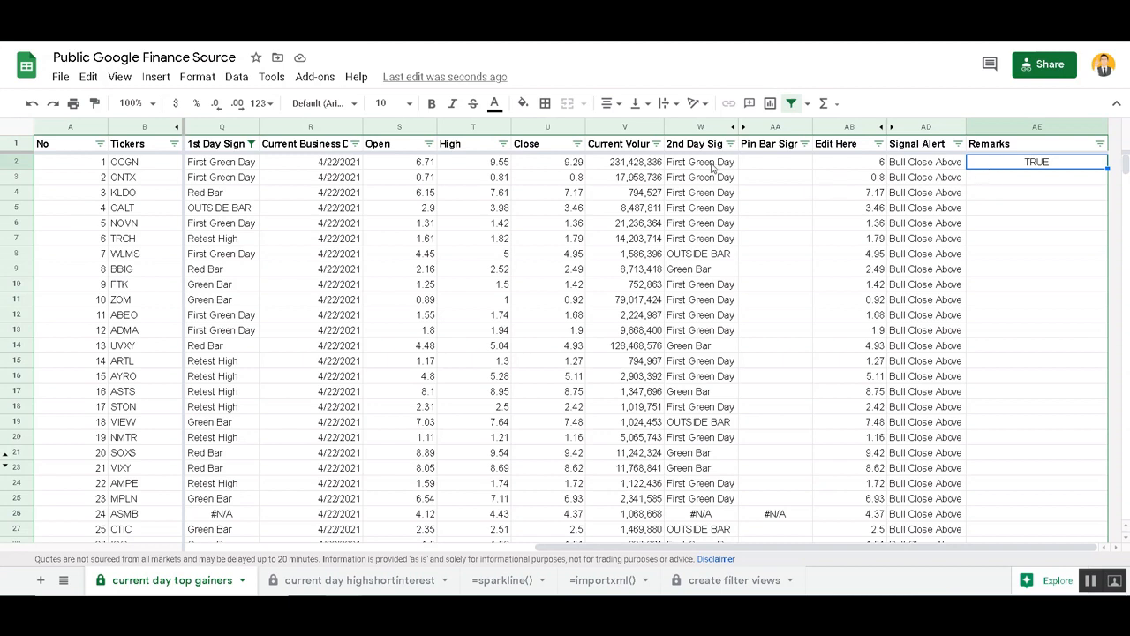
Reopen the AND formula in OCGN's Remarks cell and insert IF( in front of AND.
double_click(1019, 169)
click(1007, 183)
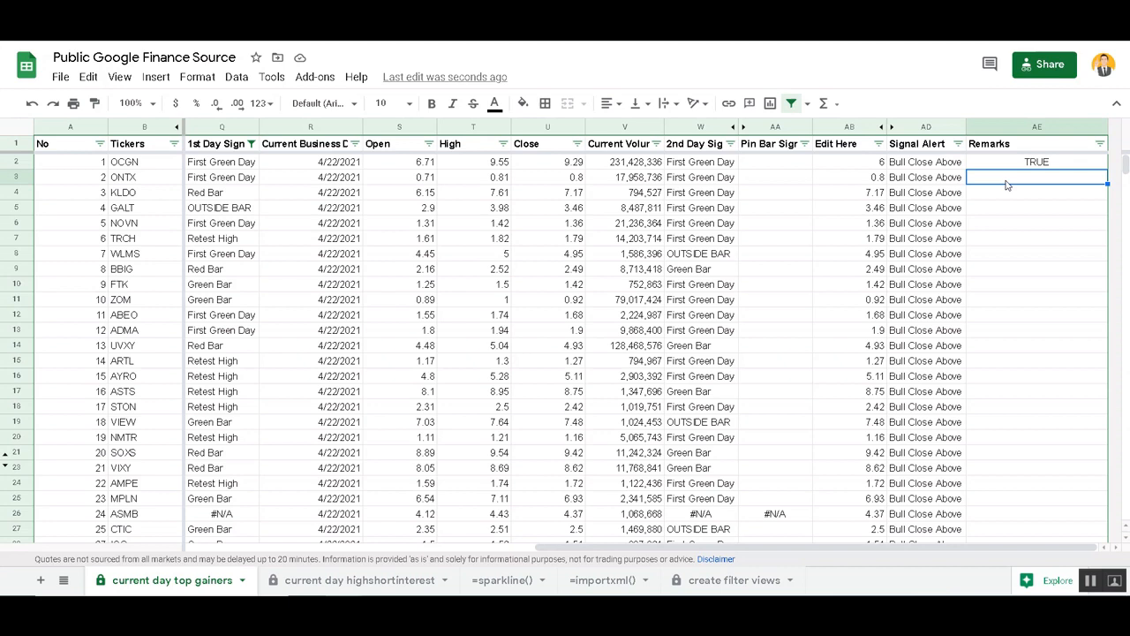
double_click(998, 164)
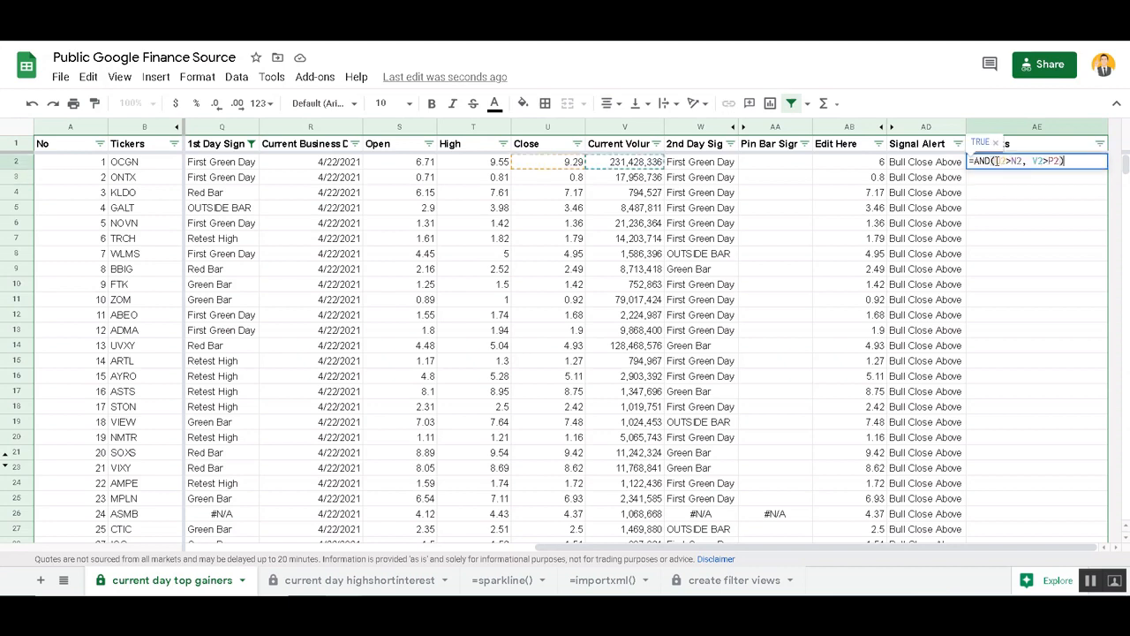
click(975, 184)
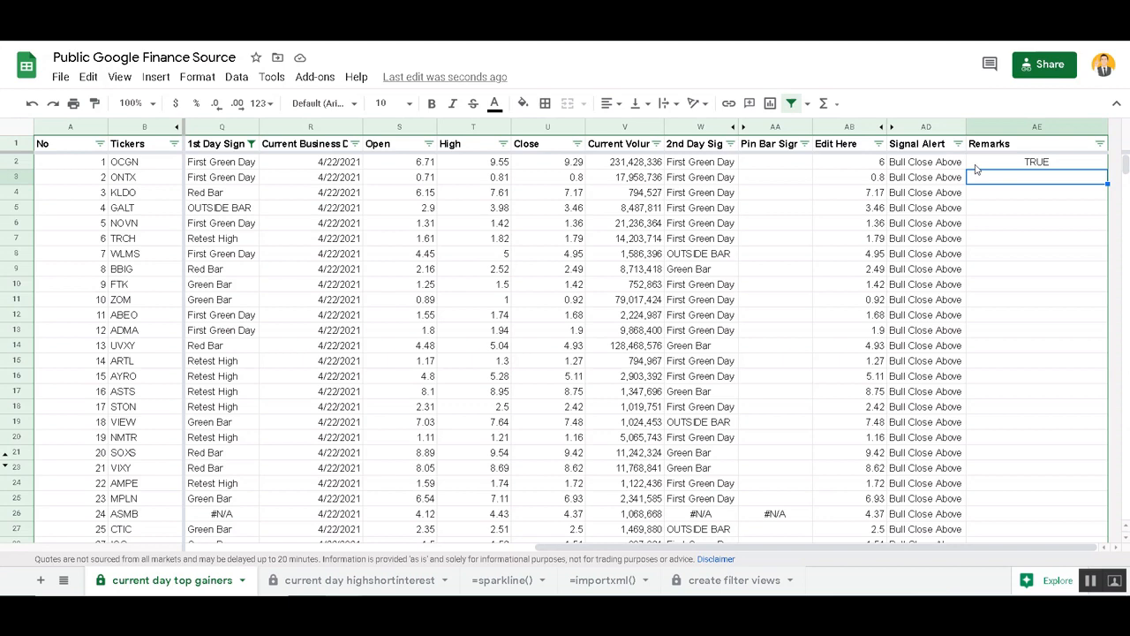
double_click(974, 161)
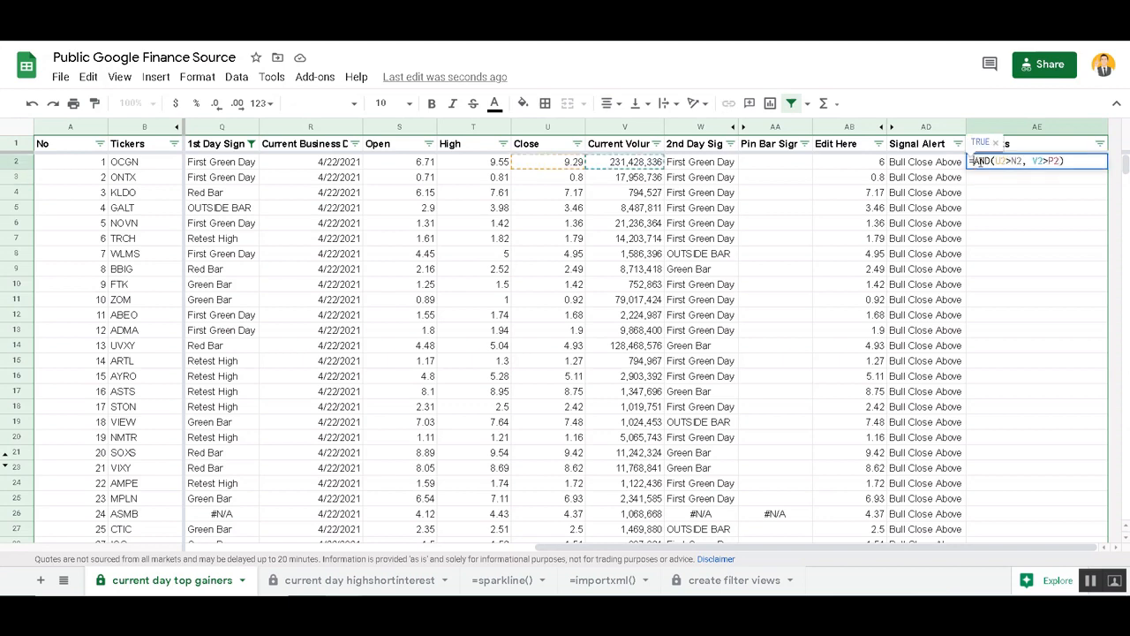
text(IF)
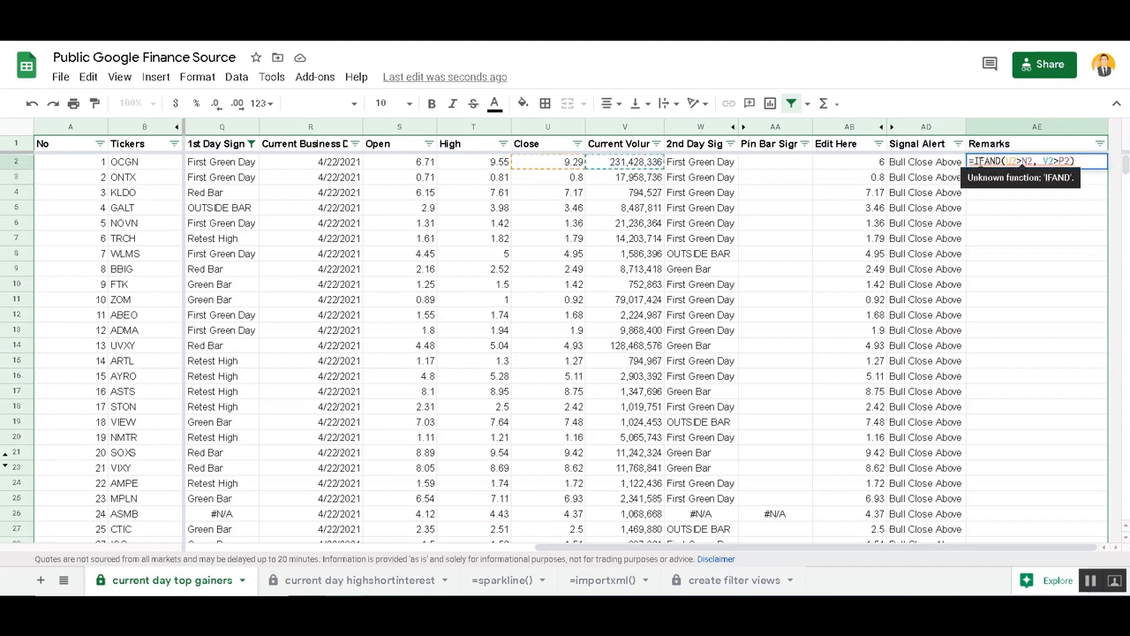
text(()
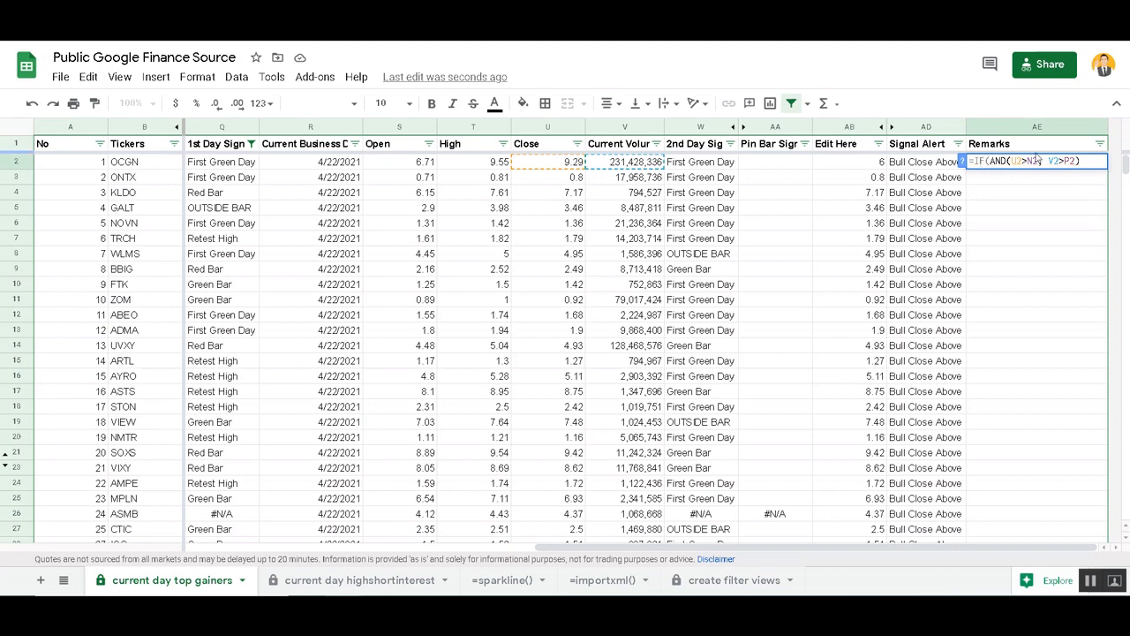
Complete OCGN's Remarks IF formula to return "Bullish Englufing Candle" when the AND conditions are true and an empty string "" otherwise.
click(1081, 165)
text(, "Fi)
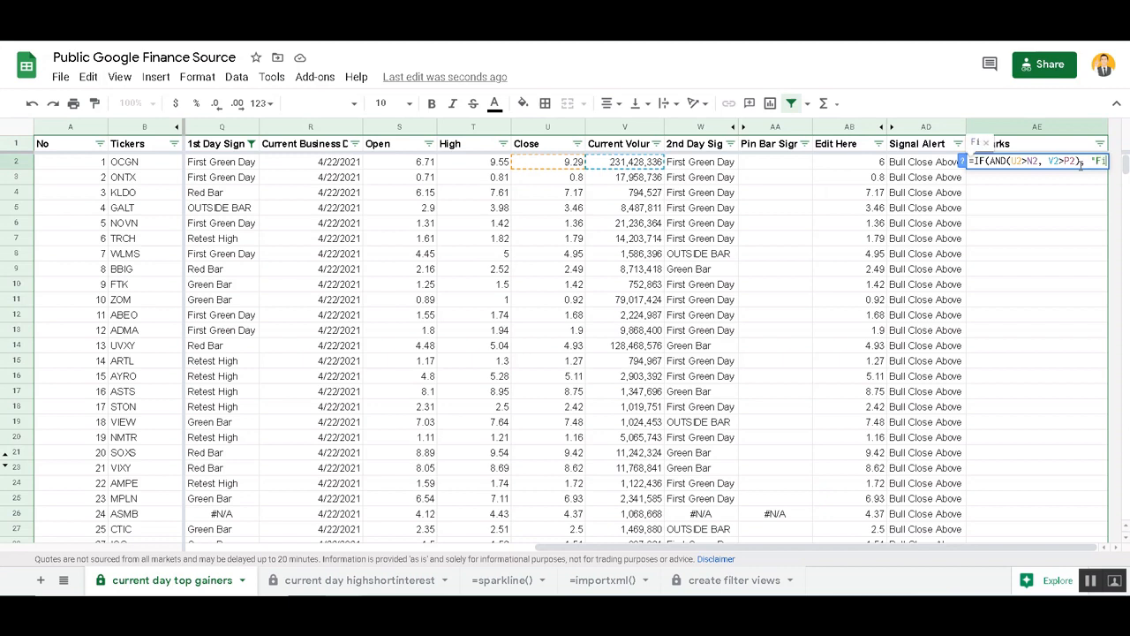
key(BackSpace)
key(BackSpace)
text(Bullish E)
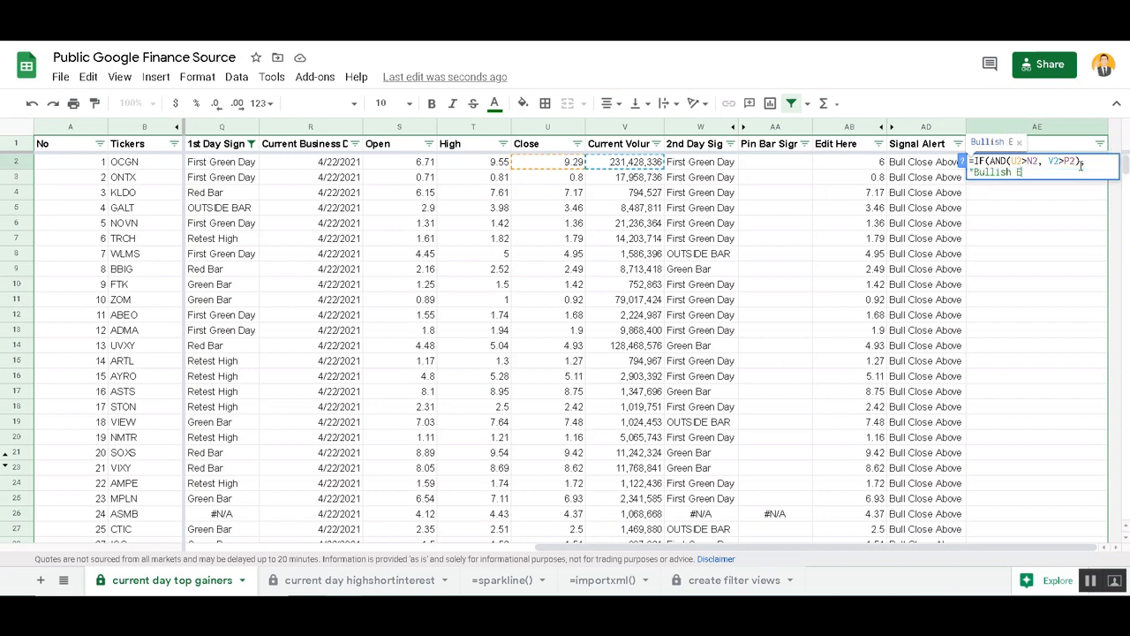
text(ngulfing C)
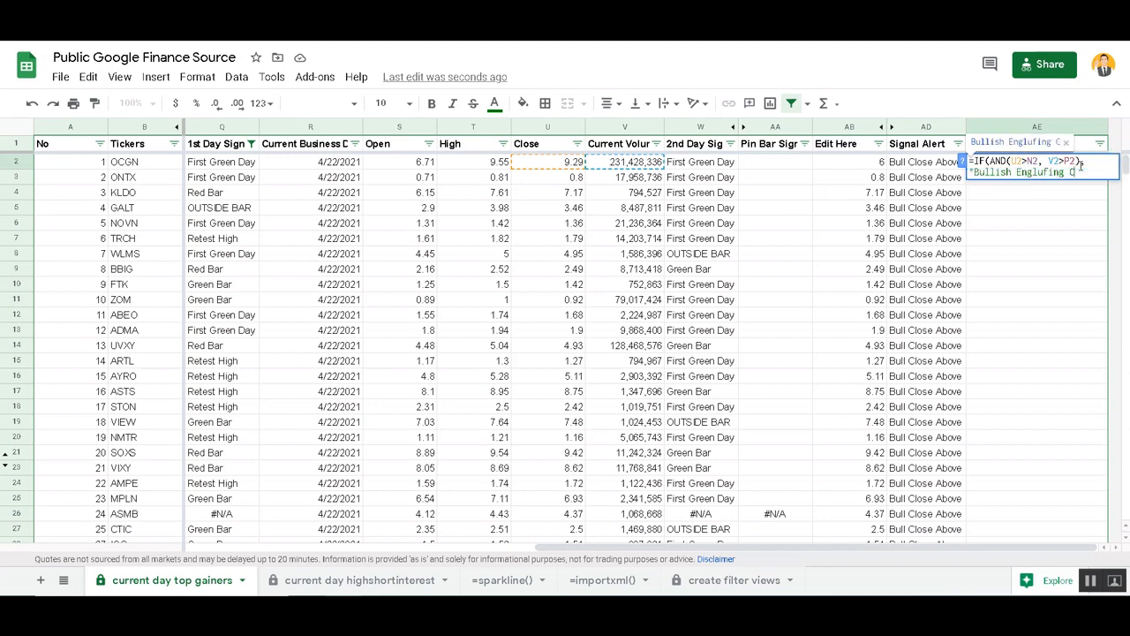
text(andle", )
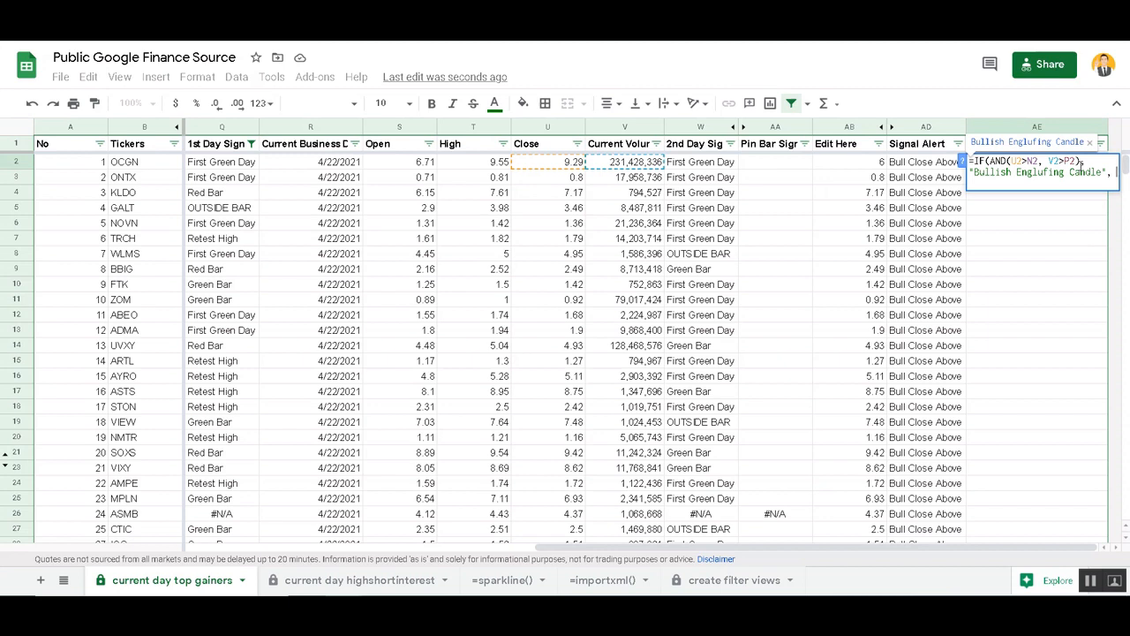
text(")
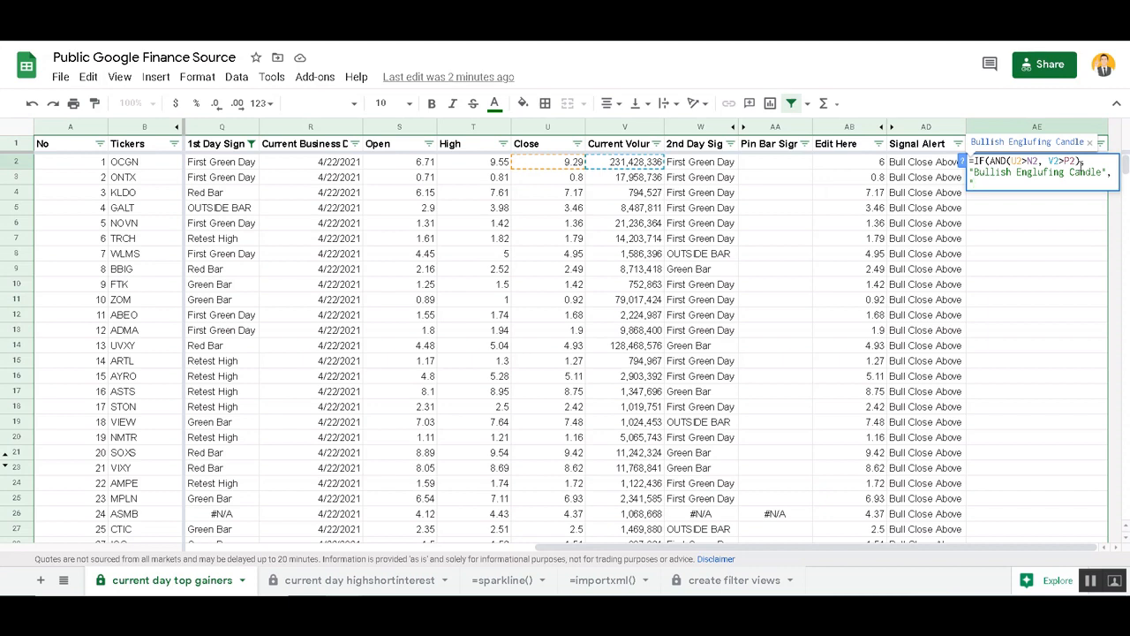
text("))
key(Return)
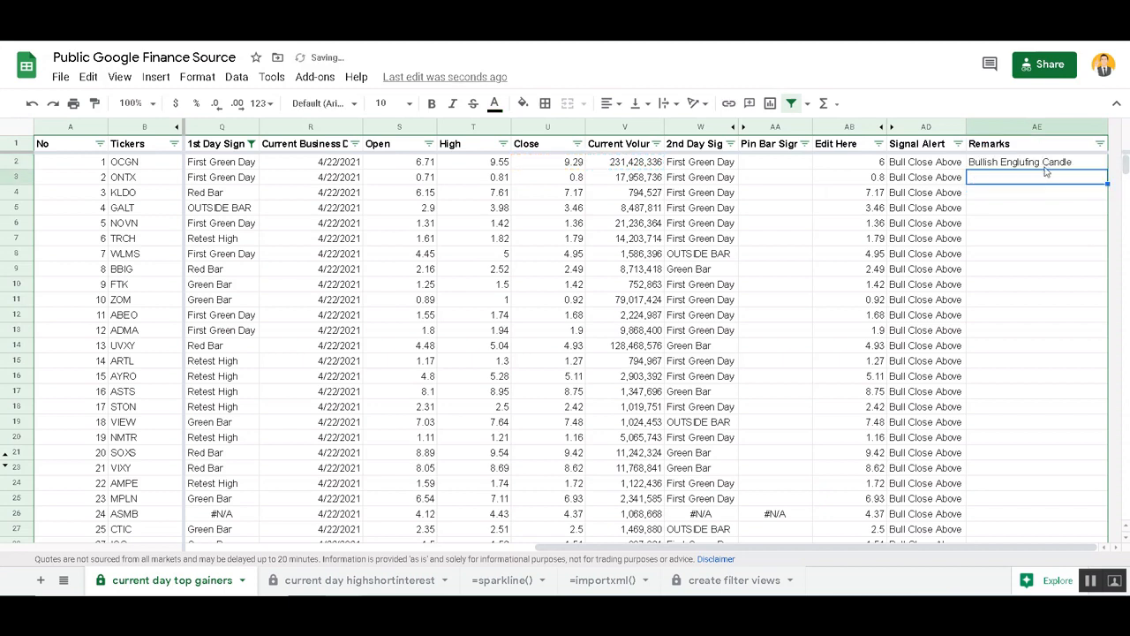
Reopen the completed IF/AND formula in OCGN's Remarks cell AE2.
click(1046, 163)
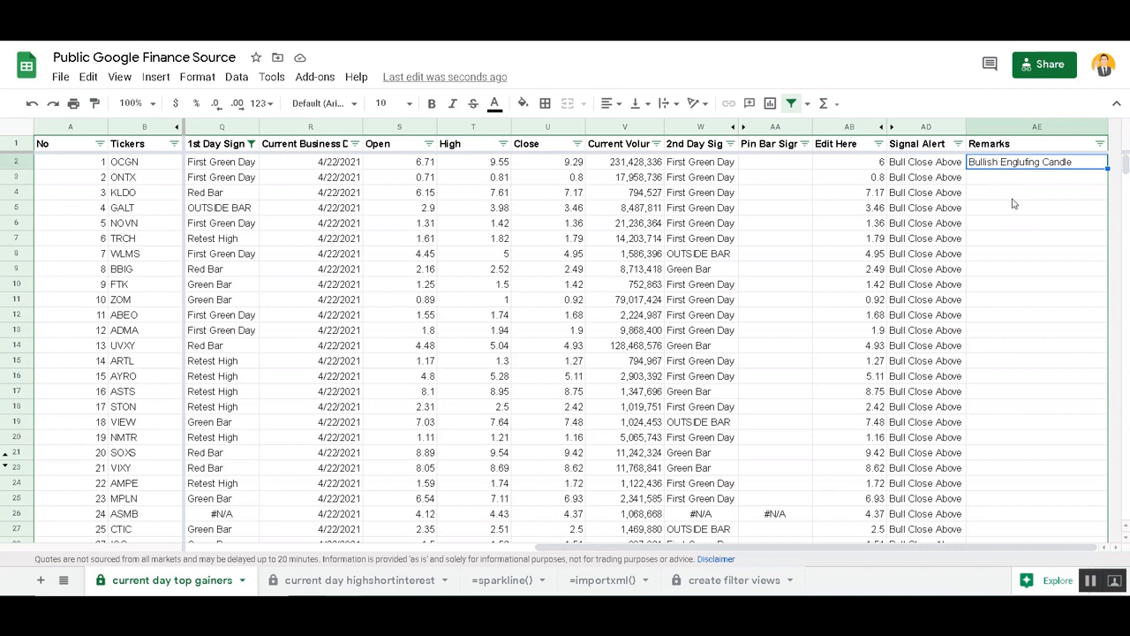
key(F2)
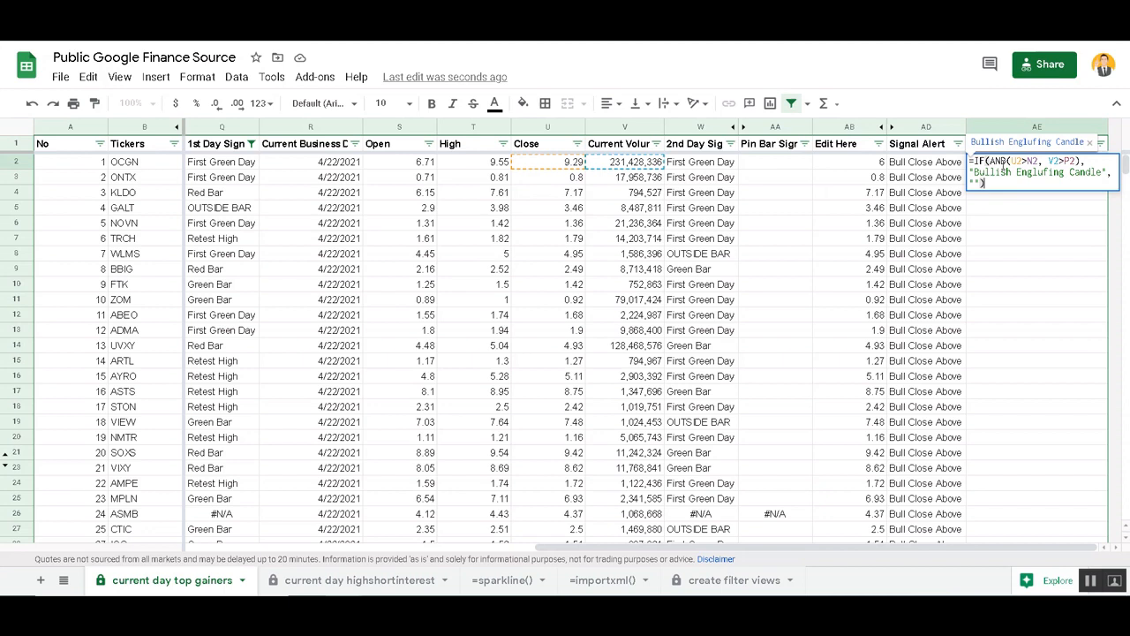